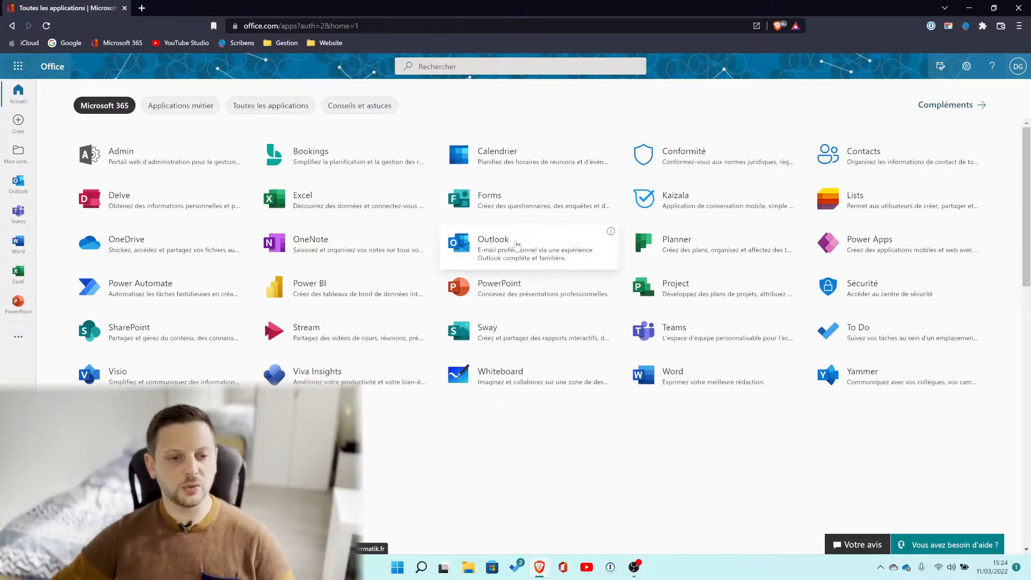
- Open the Demande de voyage form in Microsoft Forms and preview it to examine its questions
{"action": "left_click", "coordinate": [470, 206]}
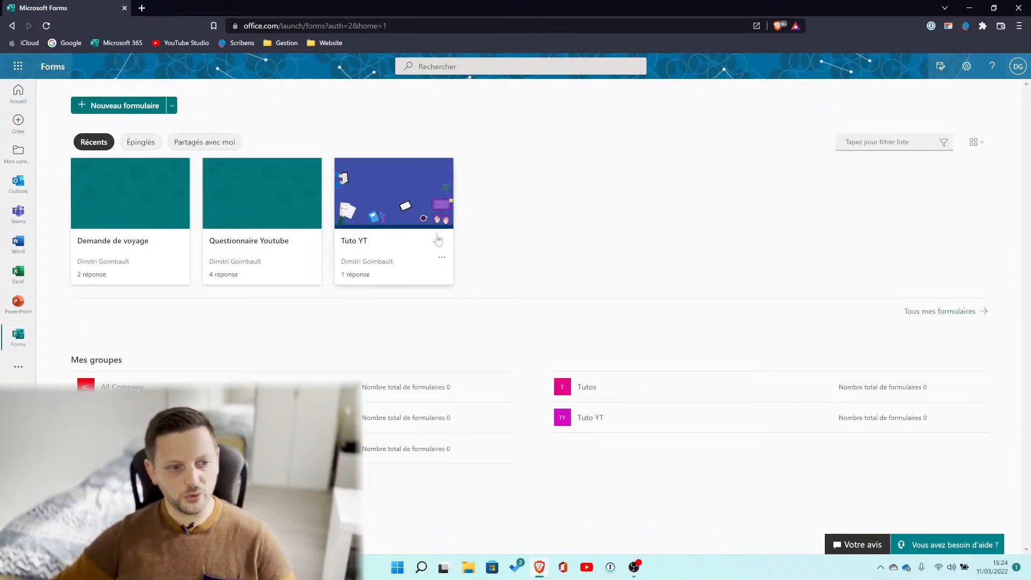
{"action": "left_click", "coordinate": [111, 253]}
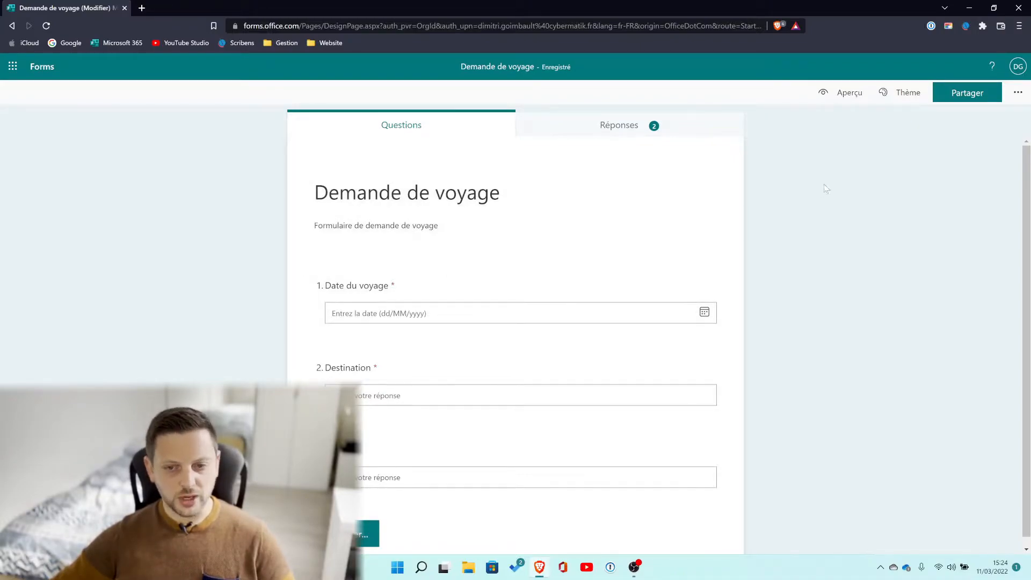
{"action": "left_click", "coordinate": [844, 93]}
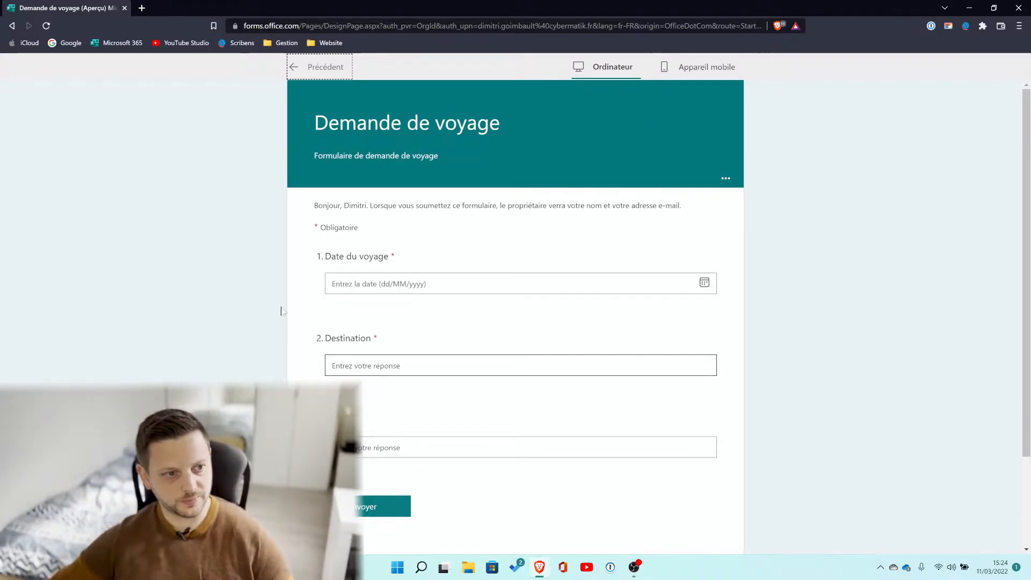
- Open Power Automate from Microsoft 365 in a separate browser tab and go to its flow creation page
{"action": "left_click", "coordinate": [142, 7]}
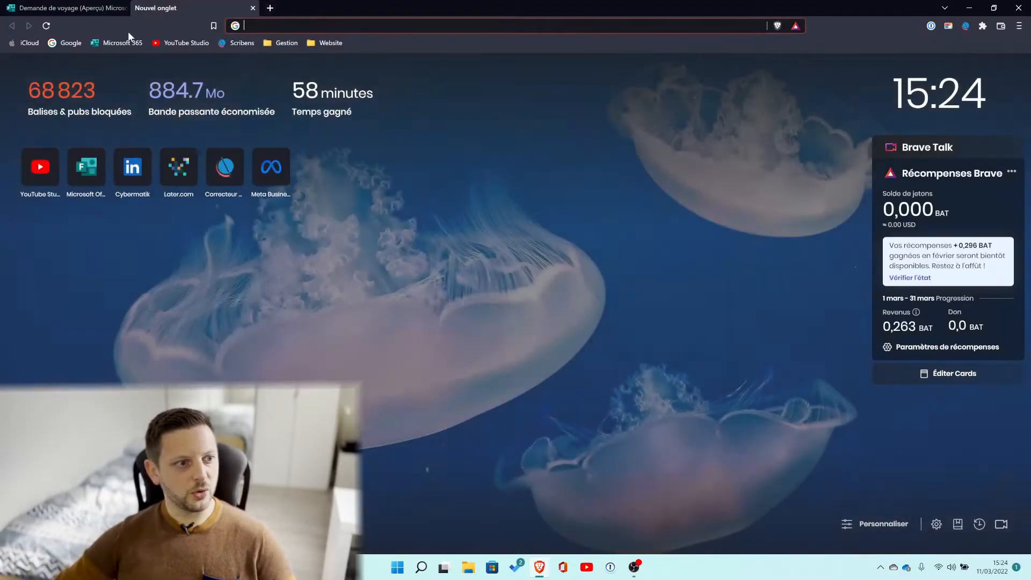
{"action": "left_click", "coordinate": [124, 43]}
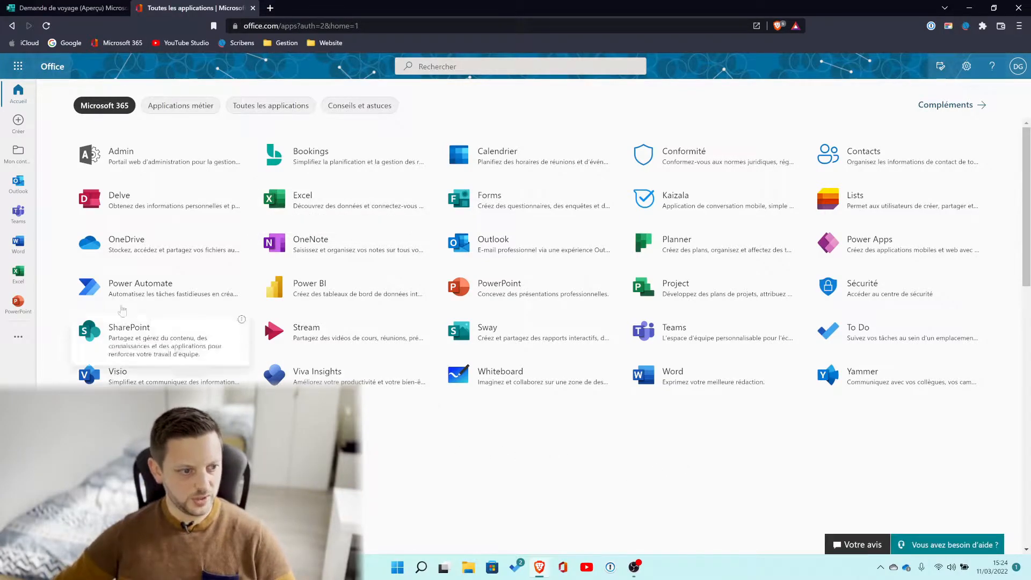
{"action": "left_click", "coordinate": [118, 291]}
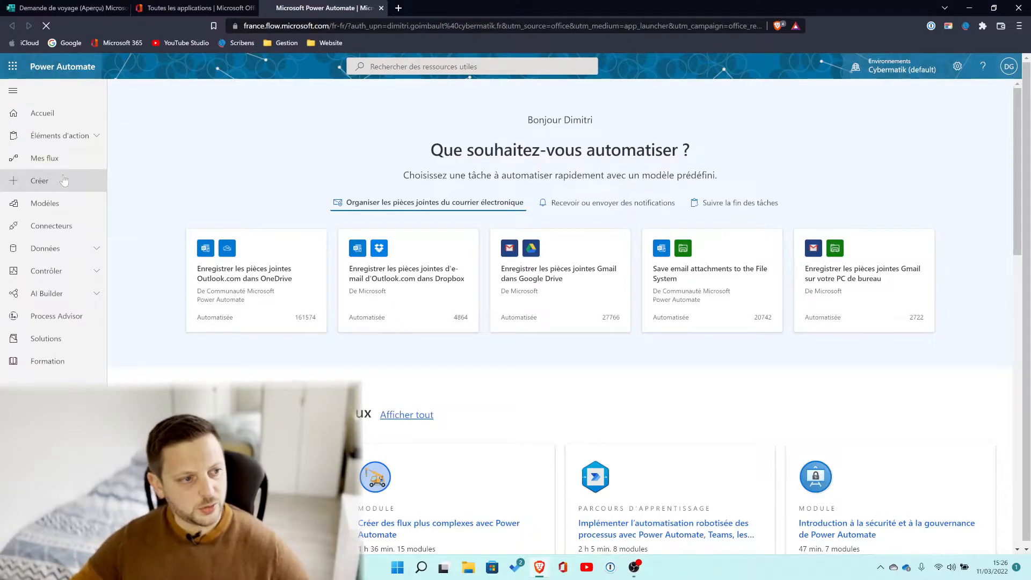
{"action": "left_click", "coordinate": [64, 180]}
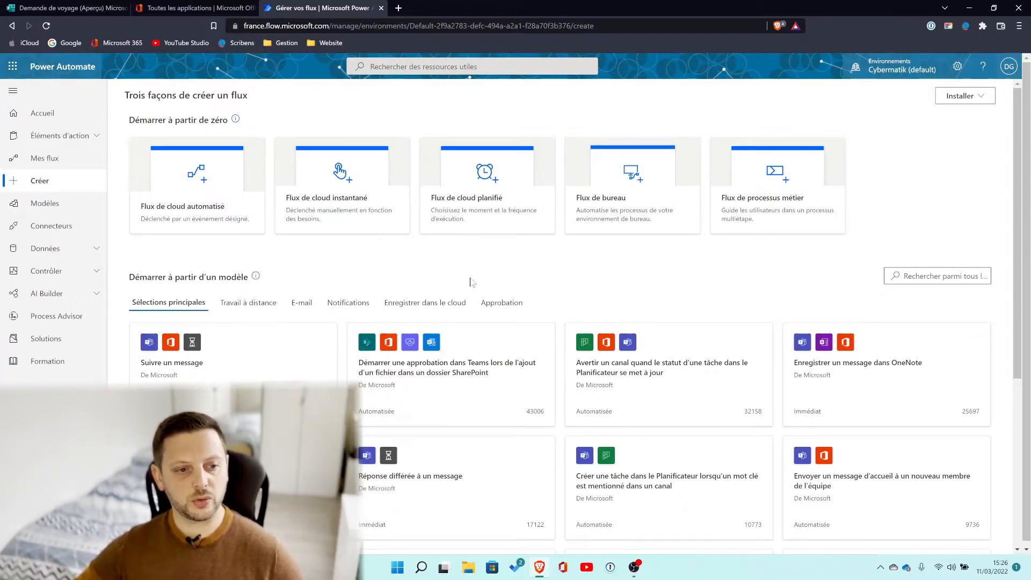
- Start an automated cloud flow and name it "Demandes de voyage"
{"action": "left_click", "coordinate": [196, 213]}
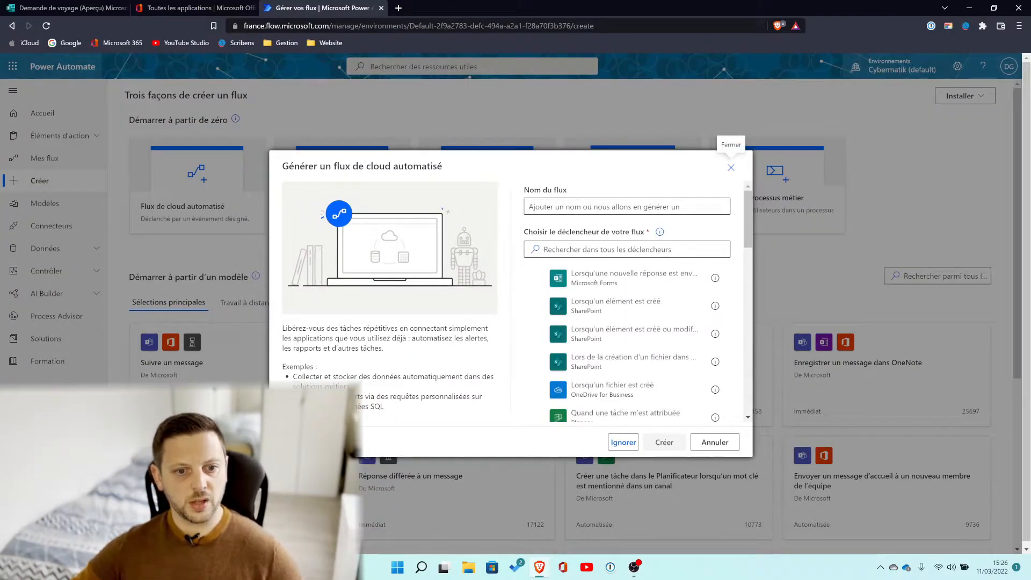
{"action": "left_click", "coordinate": [627, 207]}
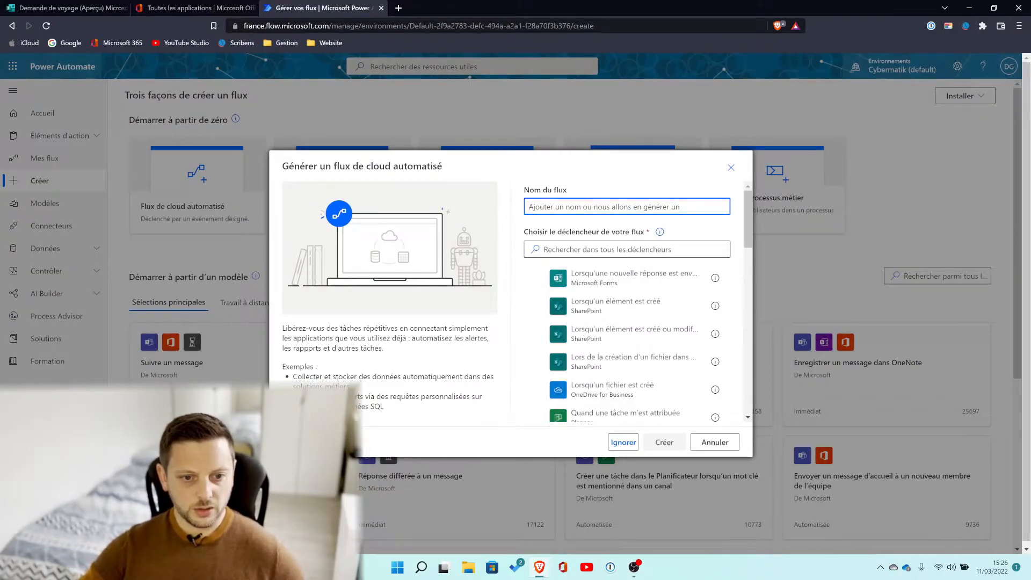
{"action": "type", "text": "D"}
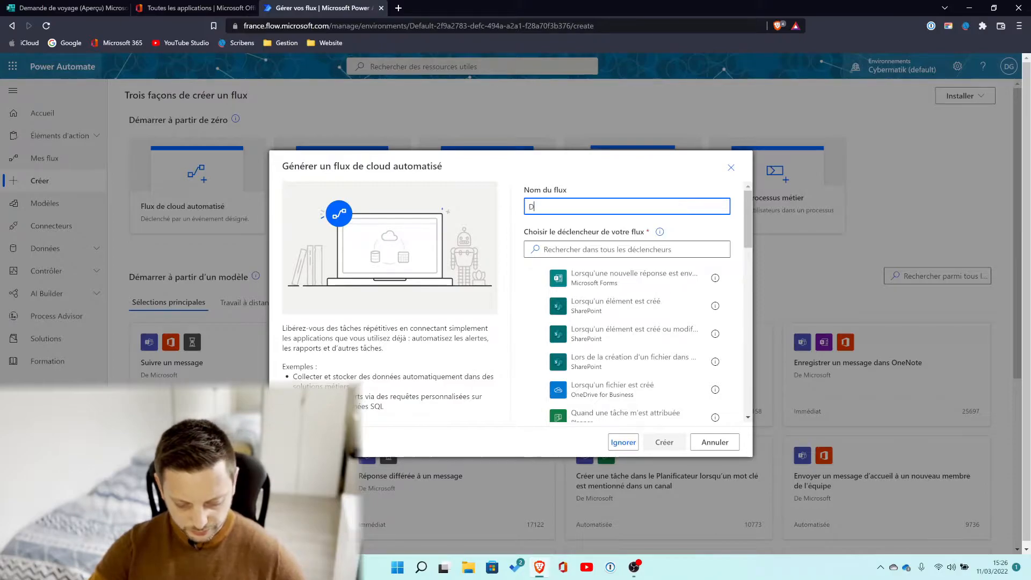
{"action": "type", "text": "emandes de voyage"}
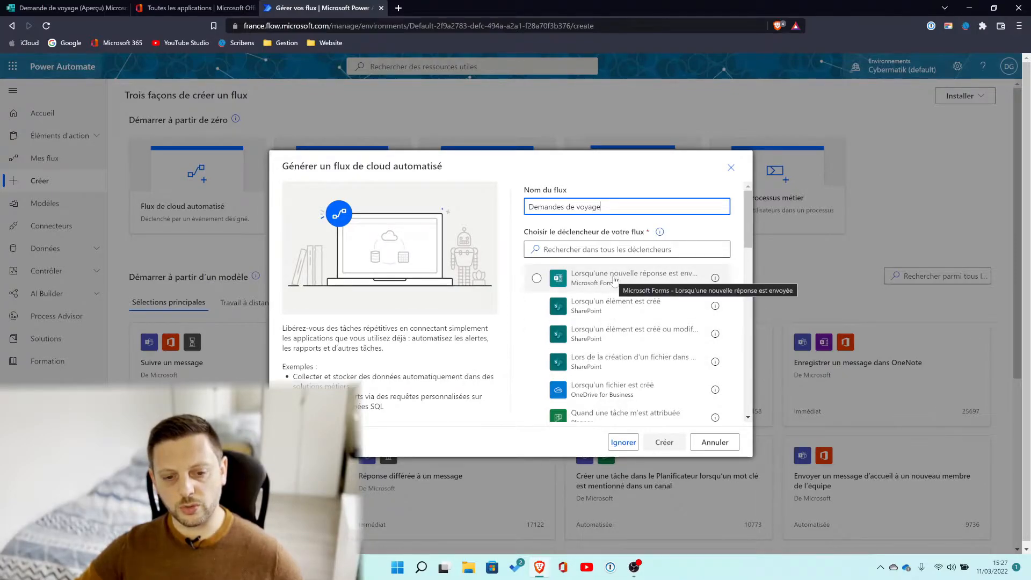
- Create the flow with the Microsoft Forms trigger "Lorsqu'une nouvelle réponse est envoyée" and set its form to Demande de voyage
{"action": "scroll", "coordinate": [612, 282], "scroll_direction": "down", "scroll_amount": 5}
{"action": "scroll", "coordinate": [601, 290], "scroll_direction": "up", "scroll_amount": 5}
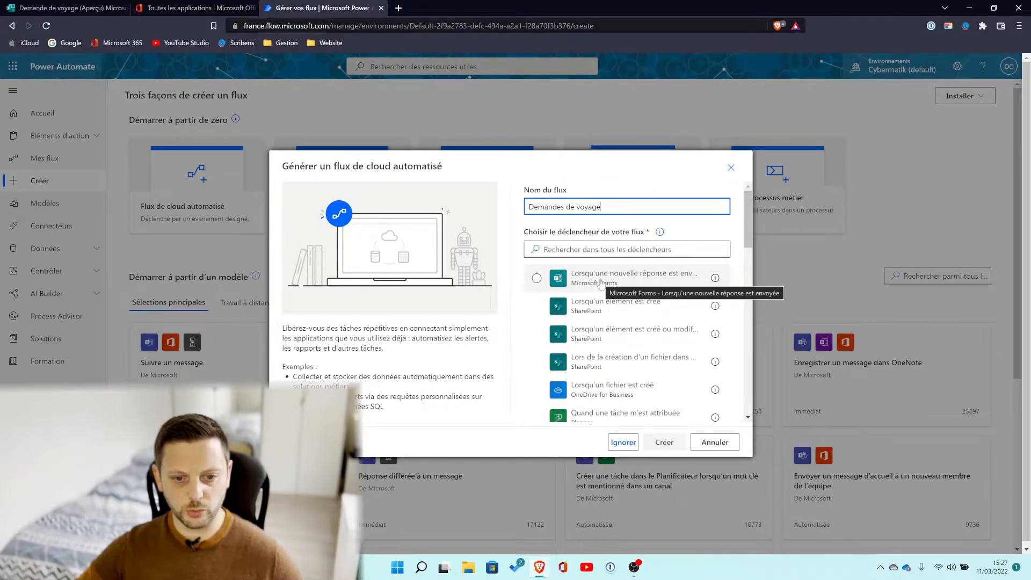
{"action": "key", "text": "Return"}
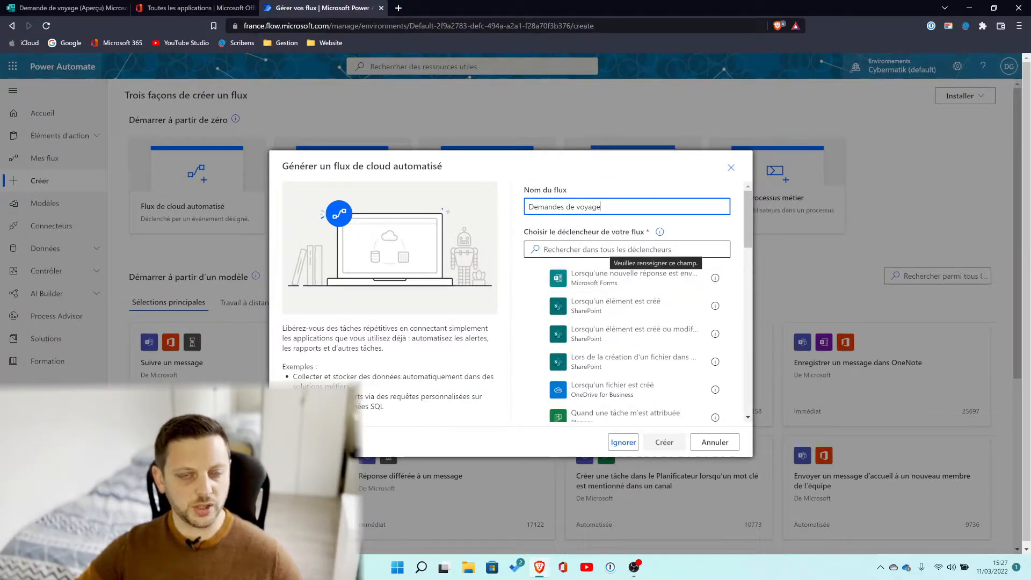
{"action": "left_click", "coordinate": [603, 282]}
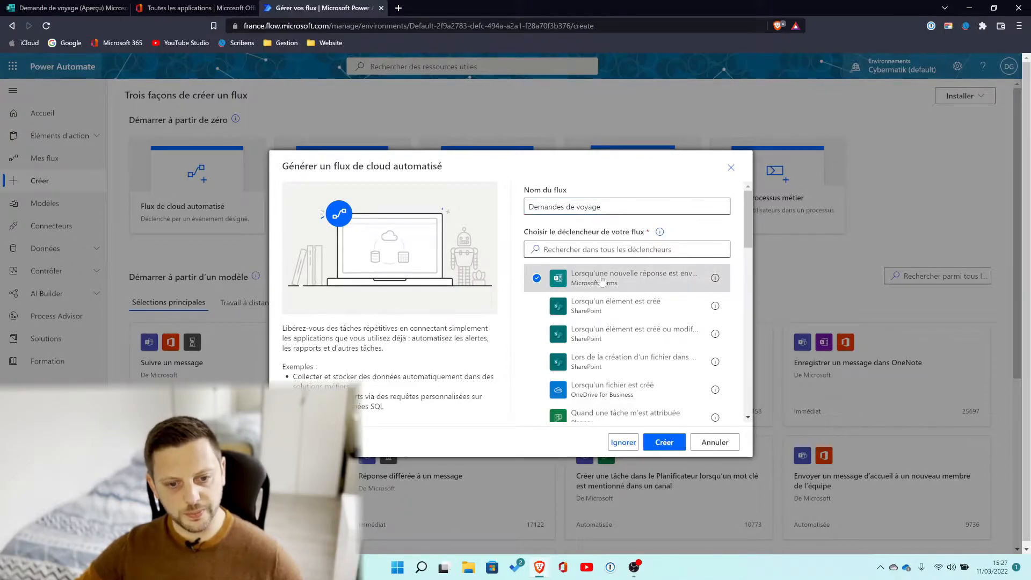
{"action": "left_click", "coordinate": [675, 446]}
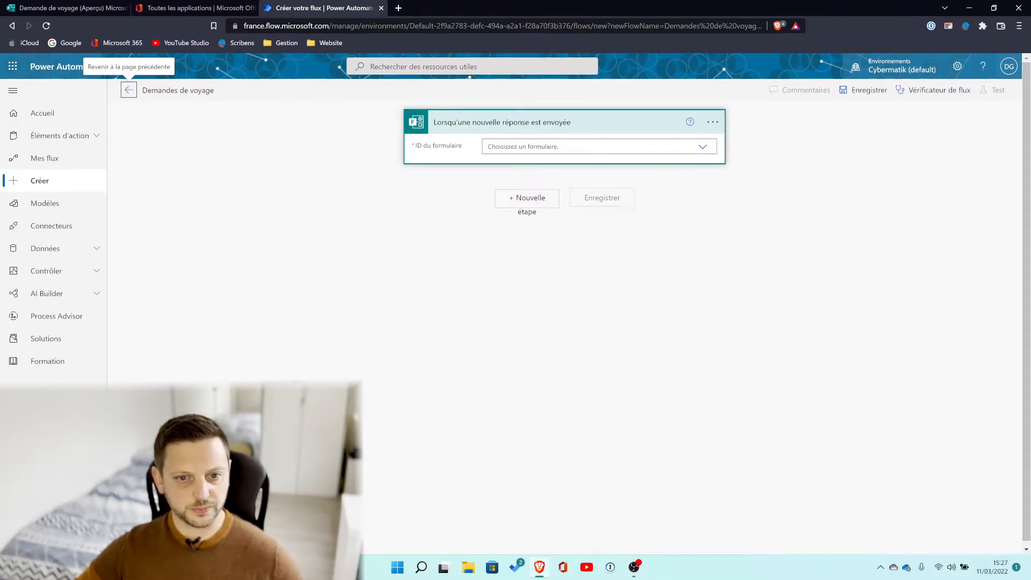
{"action": "left_click", "coordinate": [702, 148]}
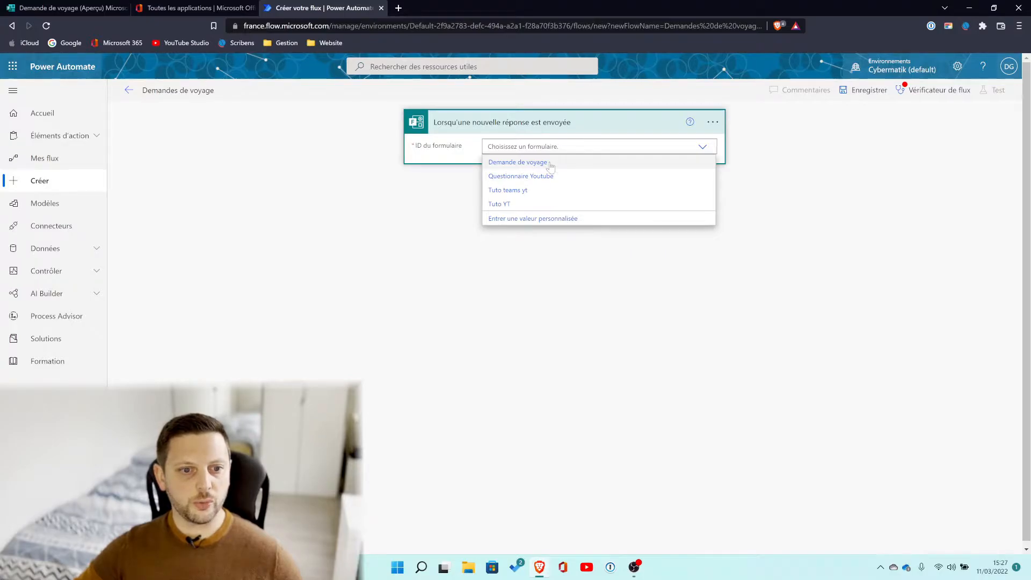
{"action": "left_click", "coordinate": [550, 164]}
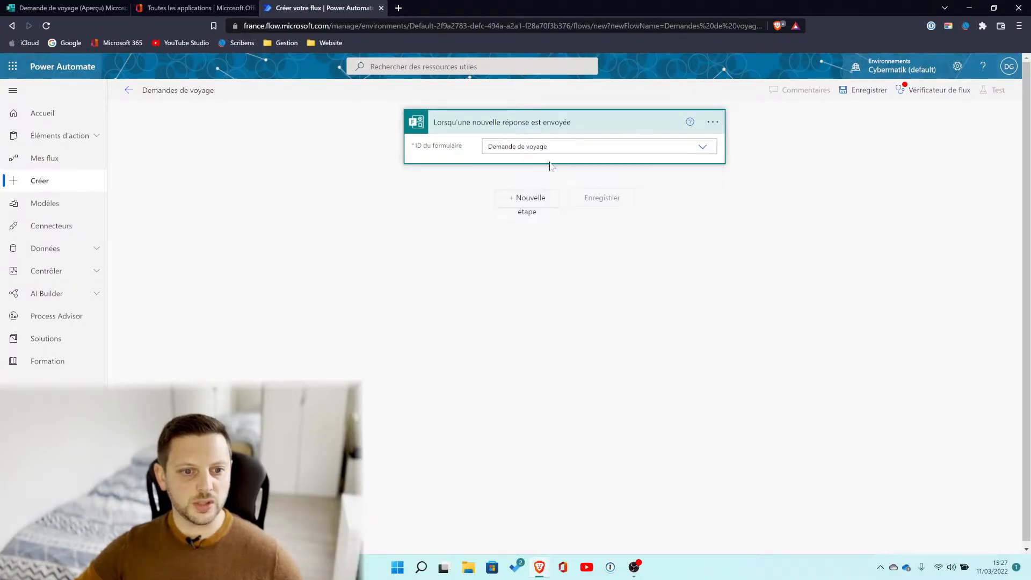
- Add the Microsoft Forms action "Obtenir les détails de la réponse" after the trigger
{"action": "left_click", "coordinate": [535, 200]}
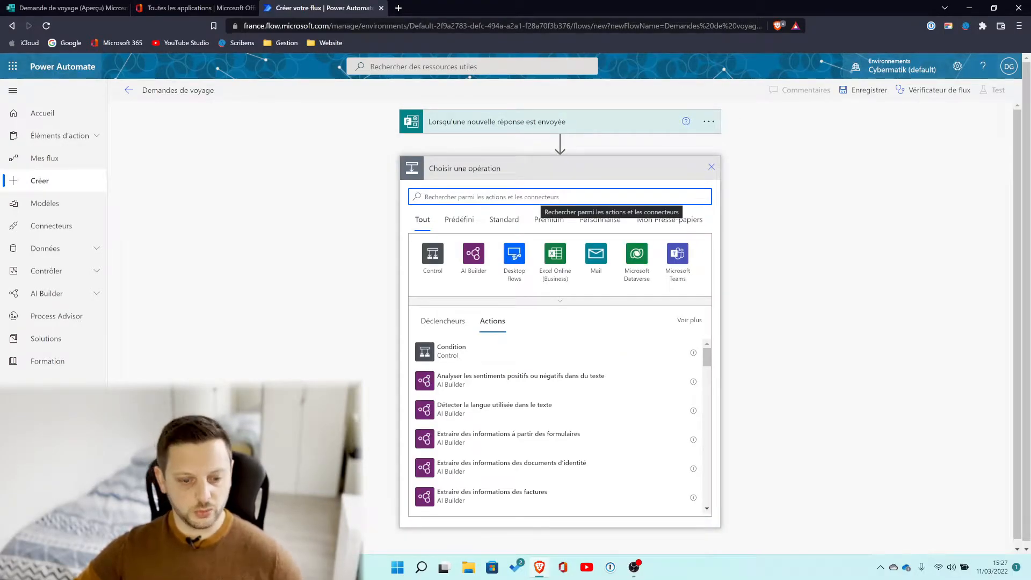
{"action": "type", "text": "forms"}
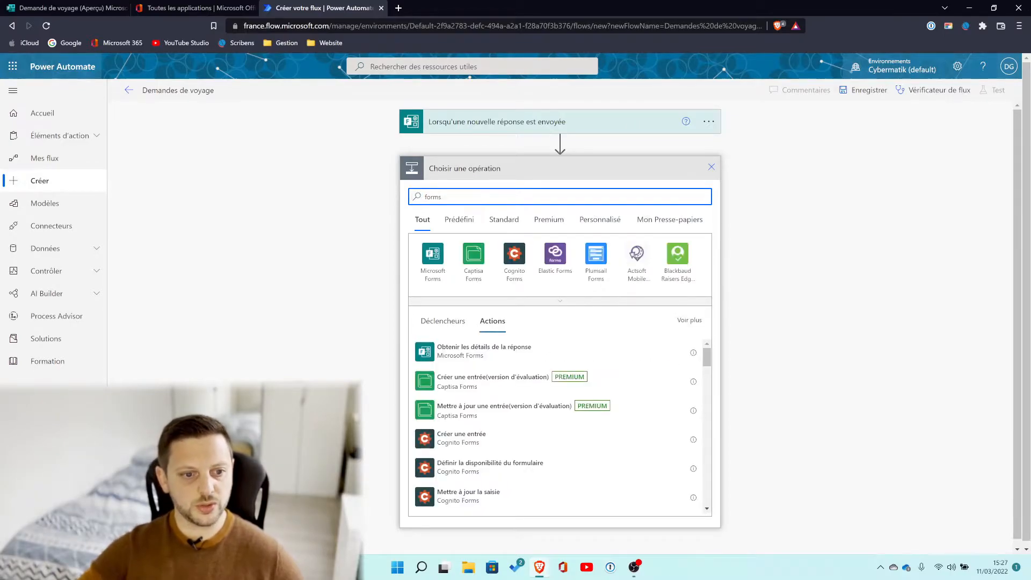
{"action": "left_click", "coordinate": [436, 259]}
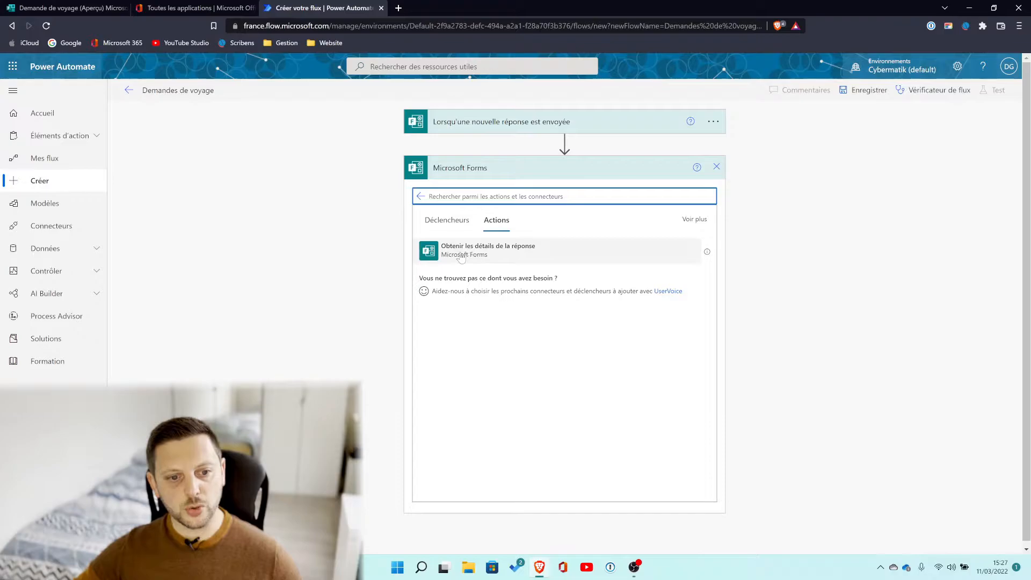
{"action": "left_click", "coordinate": [421, 197]}
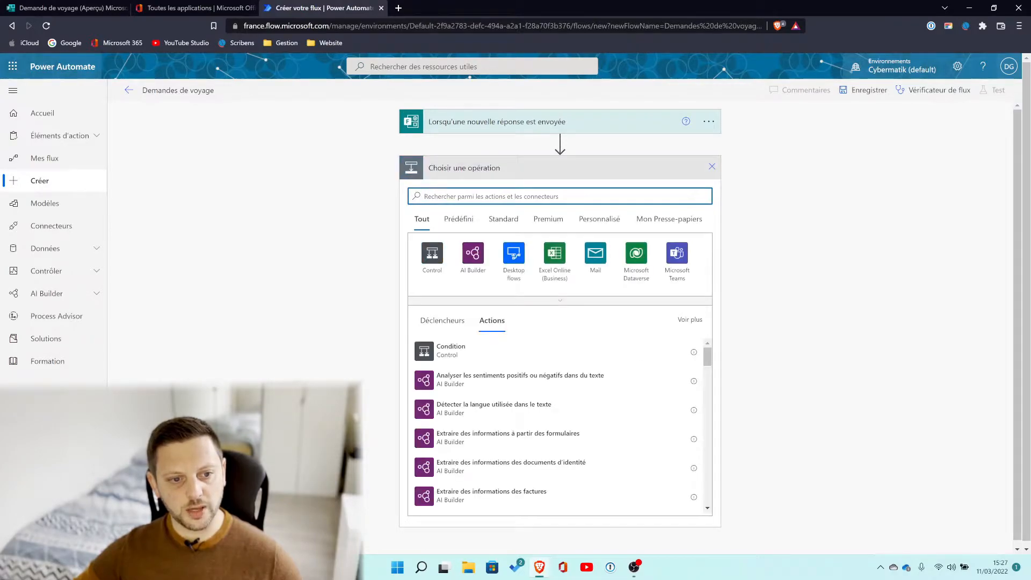
{"action": "type", "text": "forms"}
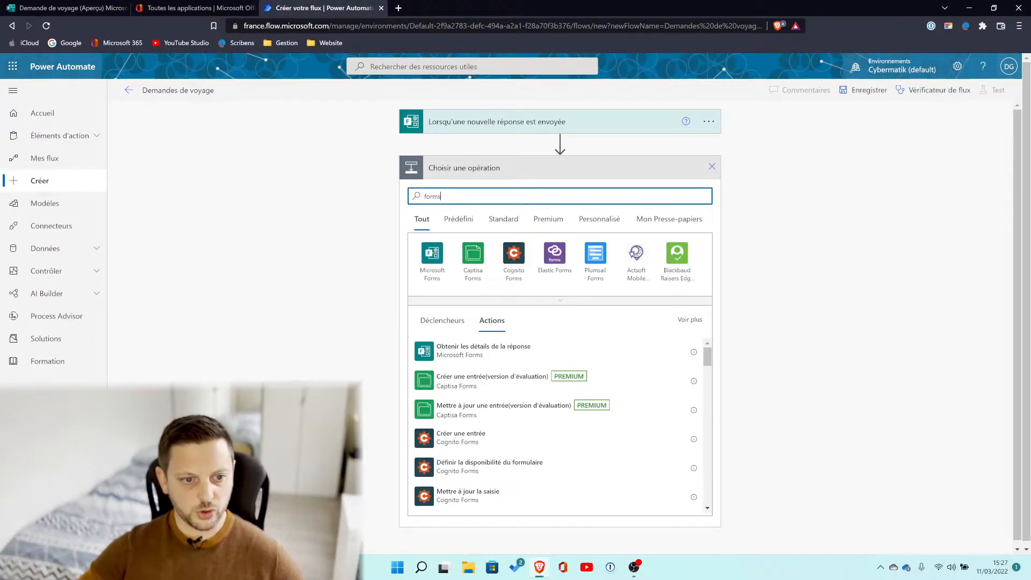
{"action": "left_click", "coordinate": [433, 258]}
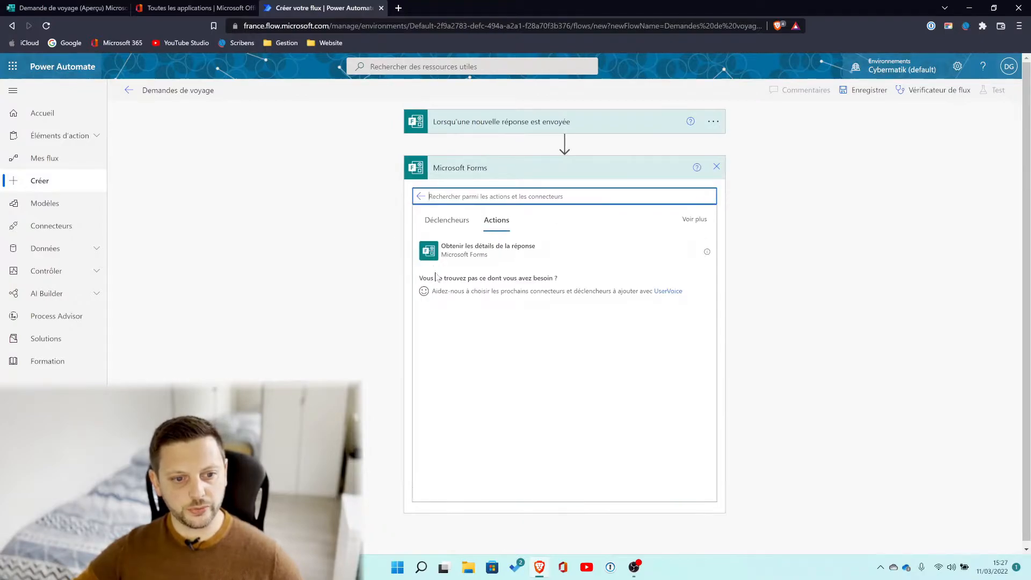
{"action": "left_click", "coordinate": [465, 264]}
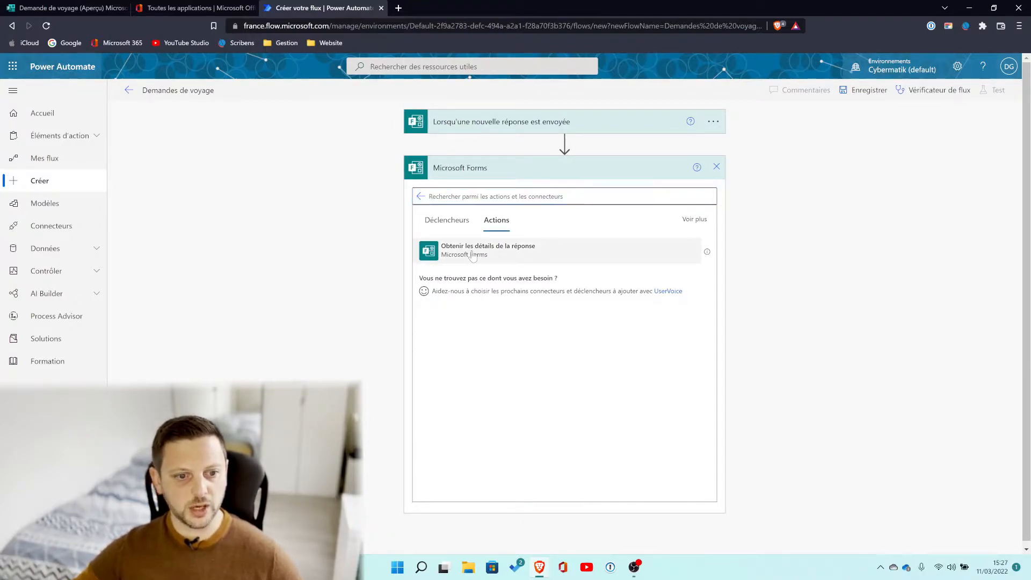
- Set the response details action to the Demande de voyage form and the dynamic value ID de réponse
{"action": "left_click", "coordinate": [687, 192]}
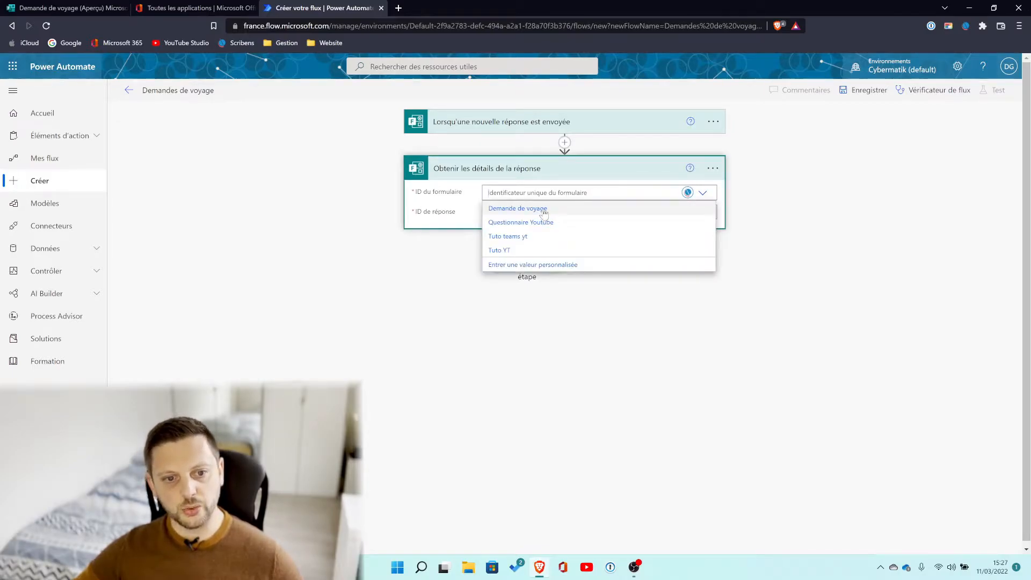
{"action": "left_click", "coordinate": [544, 211]}
{"action": "left_click", "coordinate": [591, 213]}
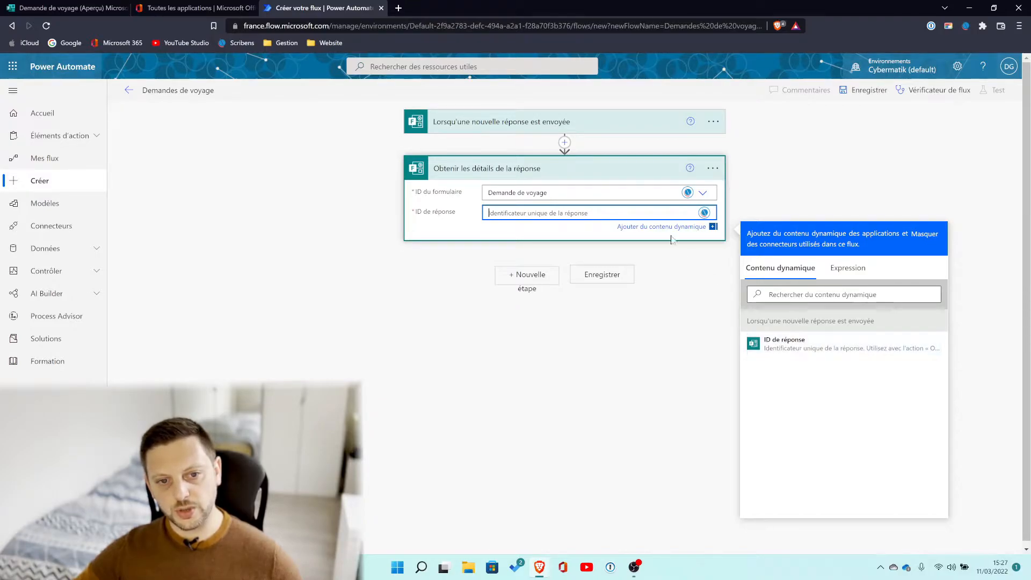
{"action": "left_click", "coordinate": [809, 348]}
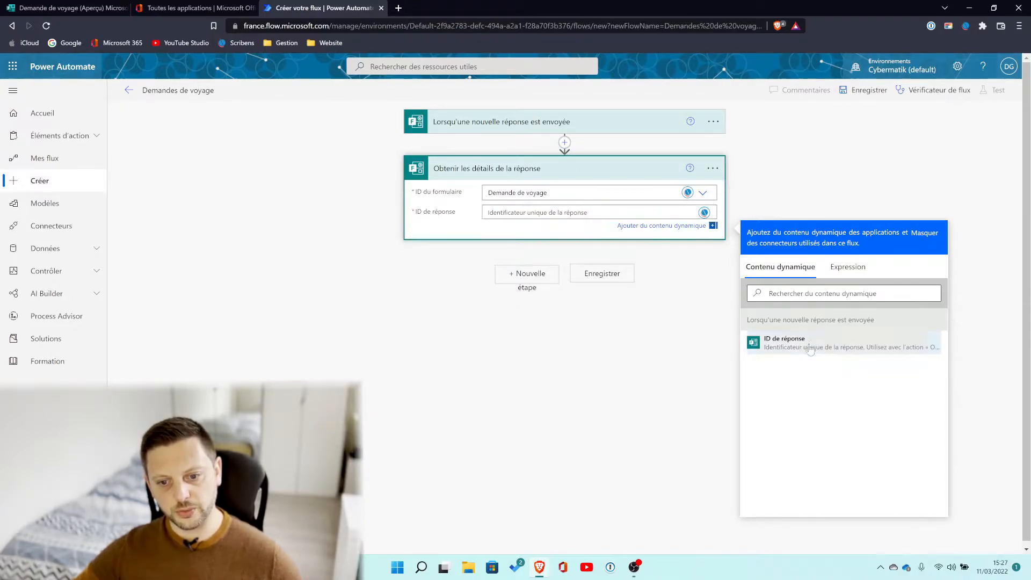
{"action": "left_click", "coordinate": [609, 313]}
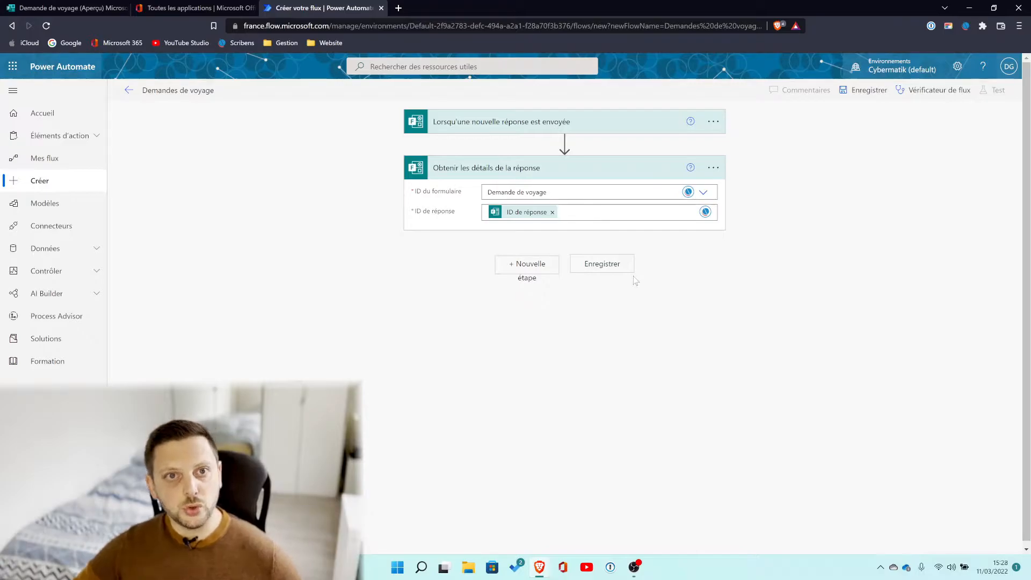
- Add the Notifications action "M'envoyer une notification par e-mail" after the response details action
{"action": "left_click", "coordinate": [546, 267]}
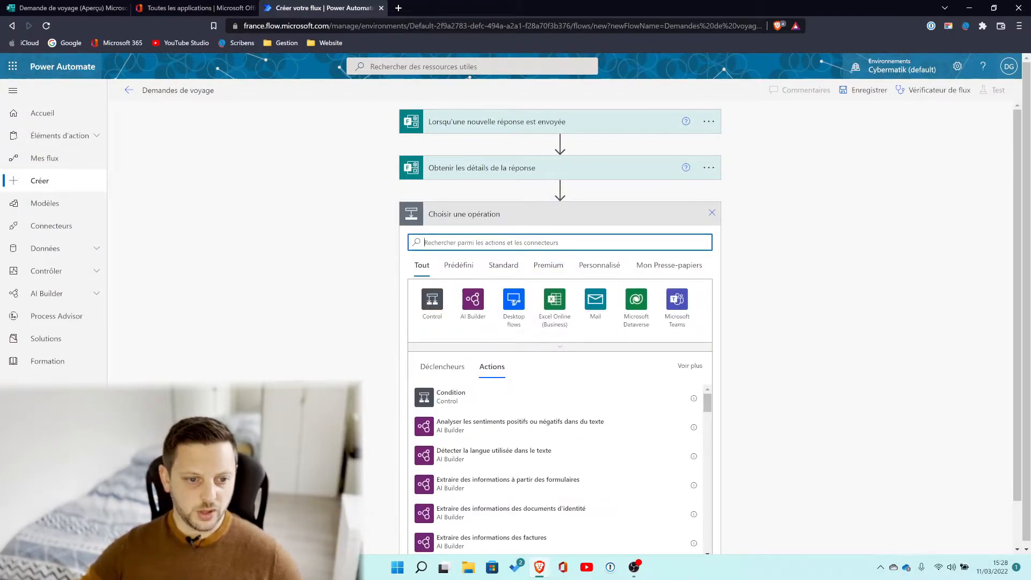
{"action": "type", "text": "notifications"}
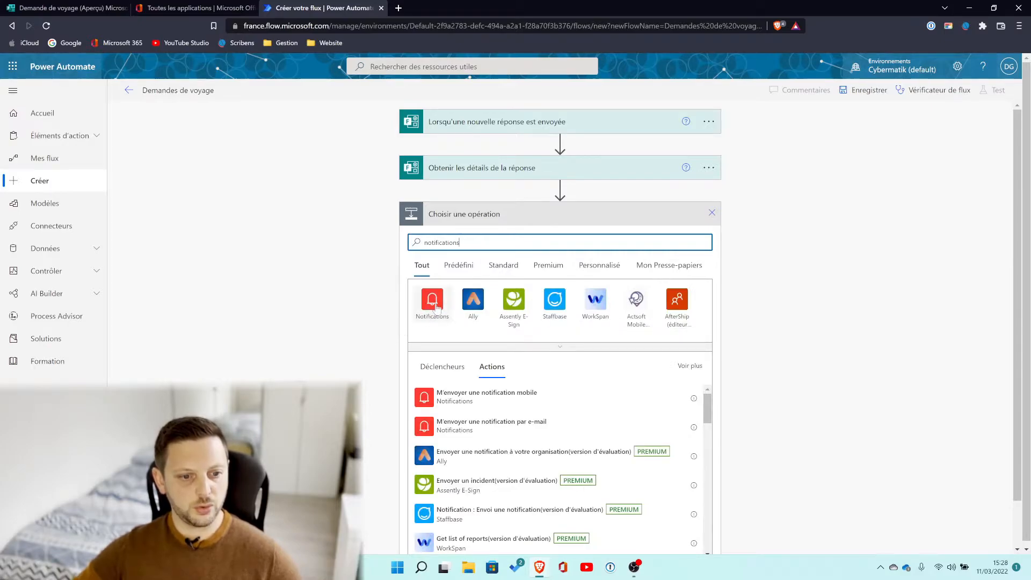
{"action": "left_click", "coordinate": [431, 304]}
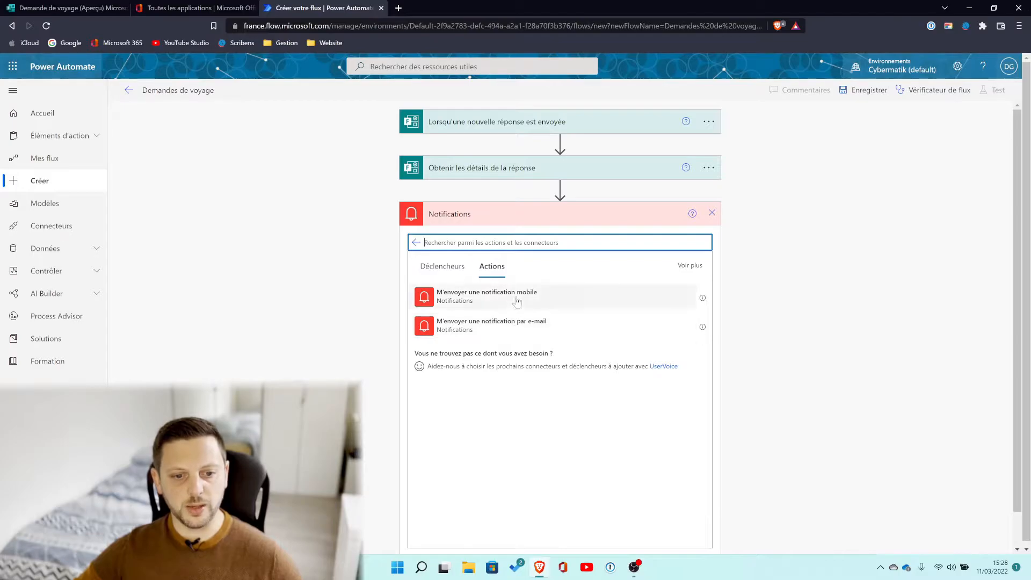
{"action": "left_click", "coordinate": [510, 333]}
- Set the notification's subject to "Demande de voyage:" plus the Destination value and its body to "Date:" plus the Date du voyage value
{"action": "left_click", "coordinate": [564, 238]}
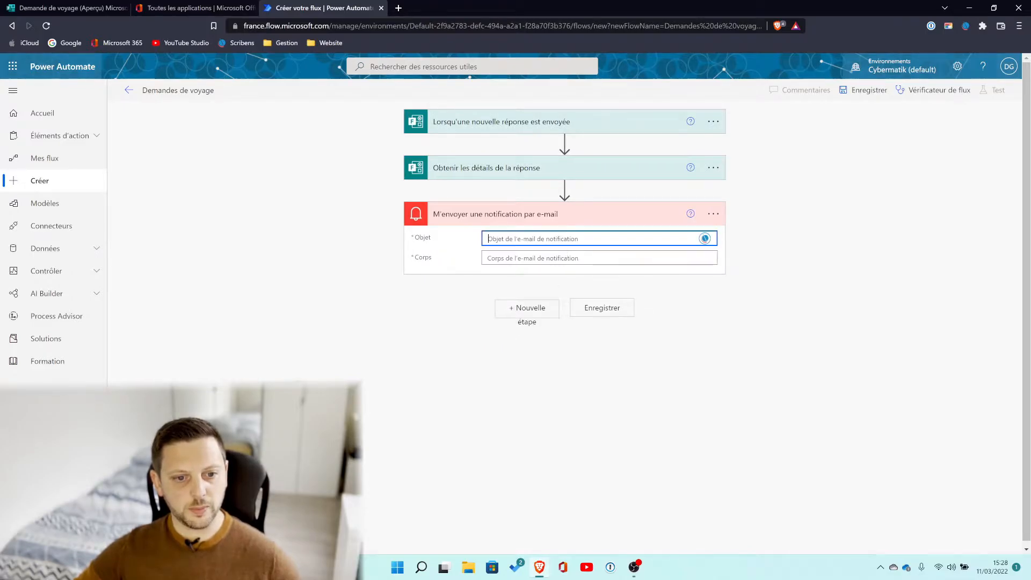
{"action": "type", "text": "Demande de voyage:"}
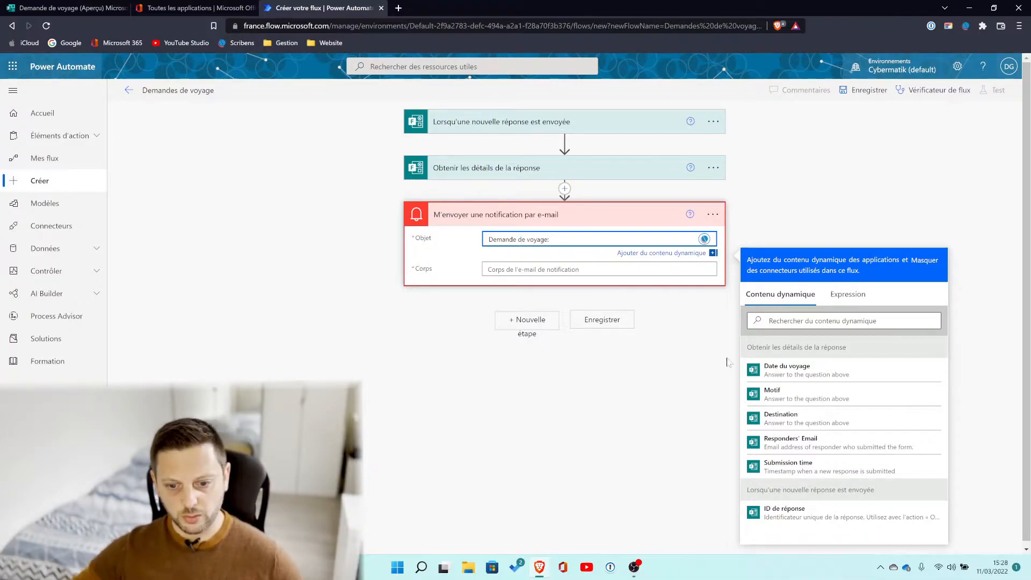
{"action": "left_click", "coordinate": [780, 418]}
{"action": "left_click", "coordinate": [572, 270]}
{"action": "type", "text": "Date:"}
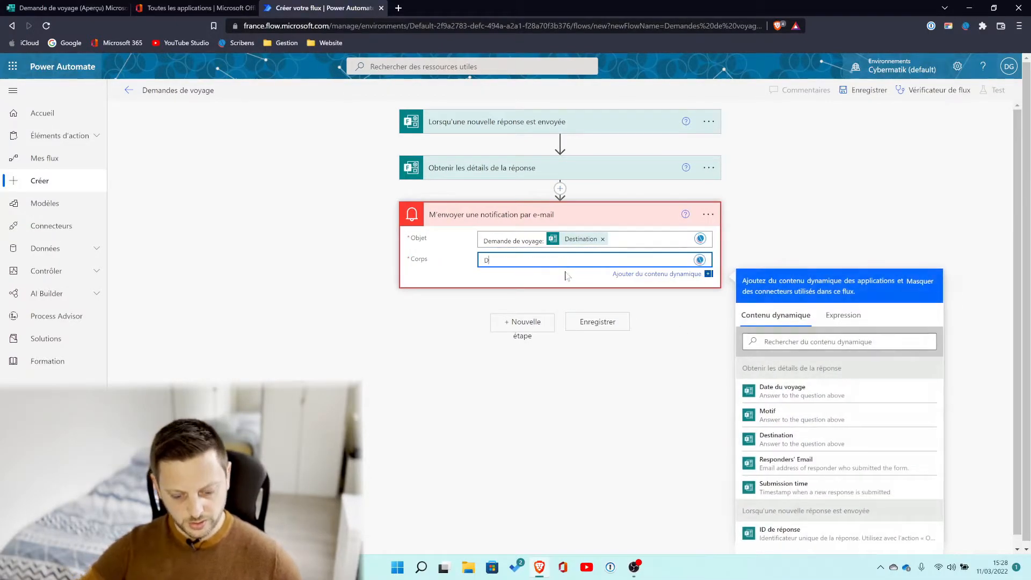
{"action": "left_click", "coordinate": [787, 394]}
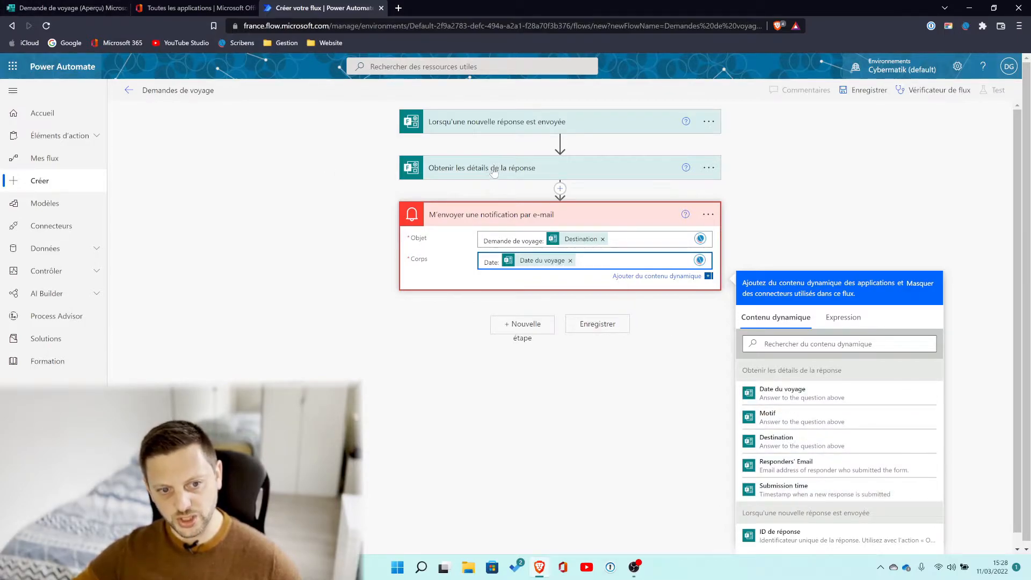
- Add a second line "Motif:" with the Motif value to the e-mail notification's body and save the flow
{"action": "key", "text": "Return"}
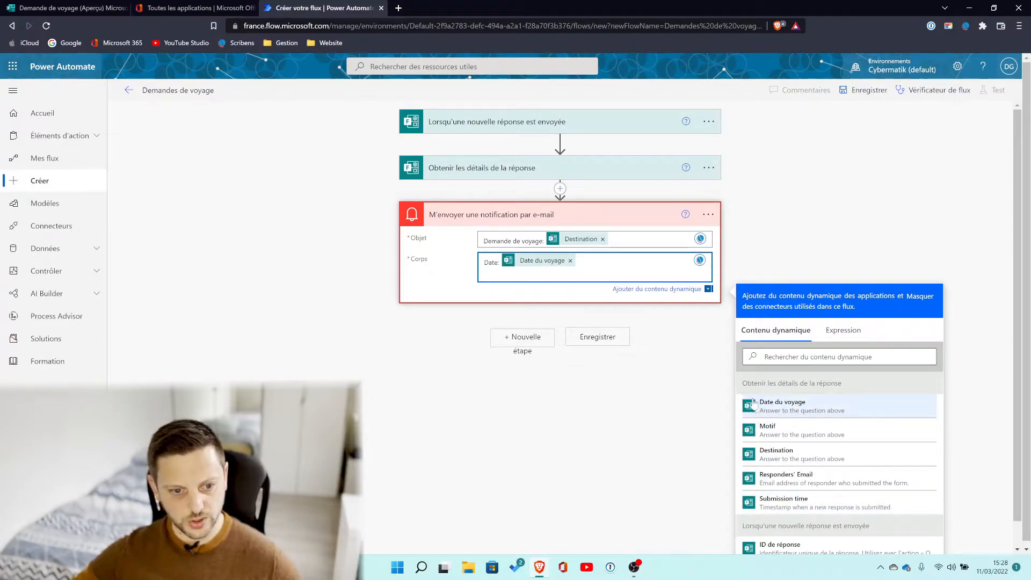
{"action": "type", "text": "Motif"}
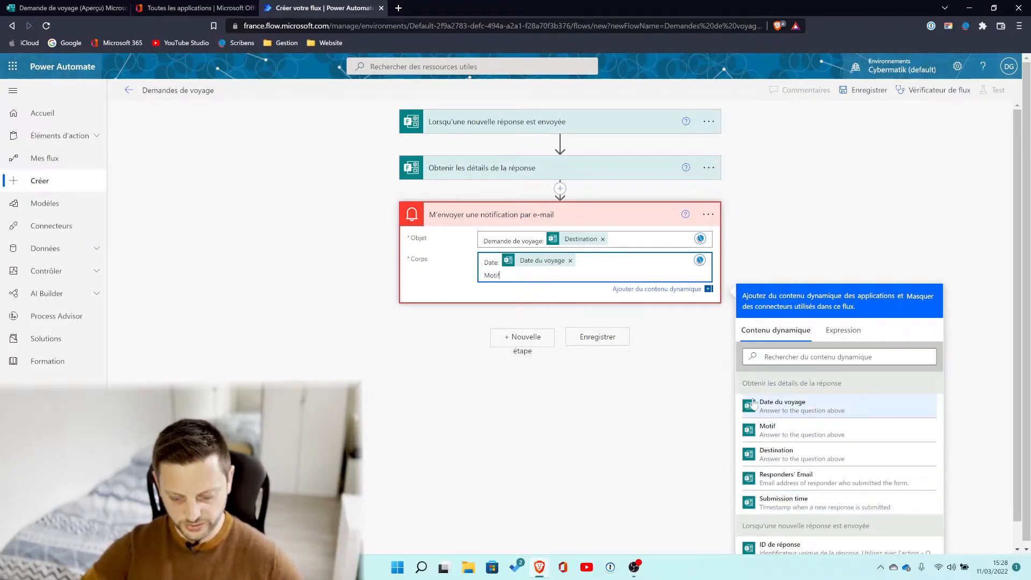
{"action": "type", "text": ":"}
{"action": "left_click", "coordinate": [767, 429]}
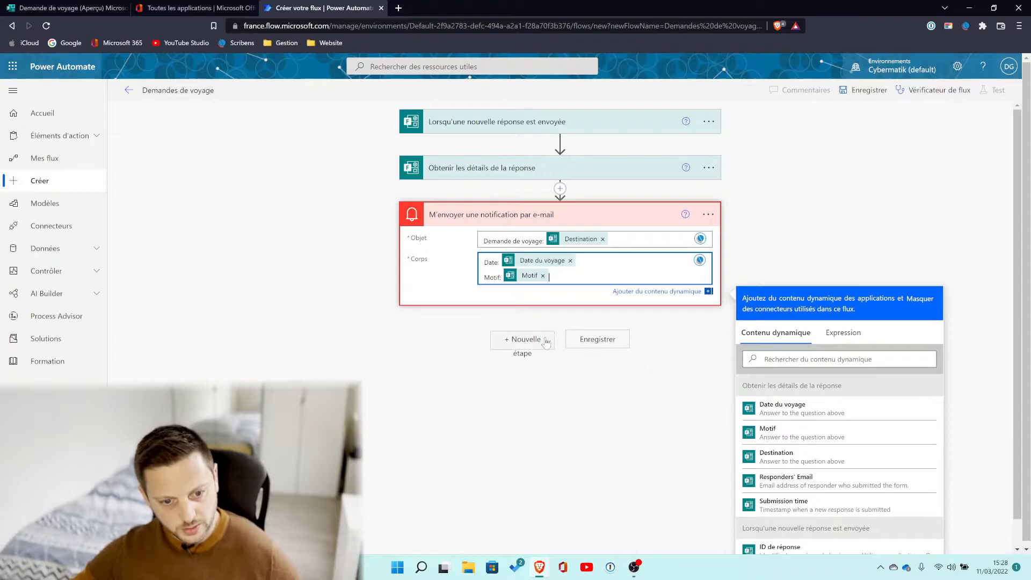
{"action": "left_click", "coordinate": [589, 344]}
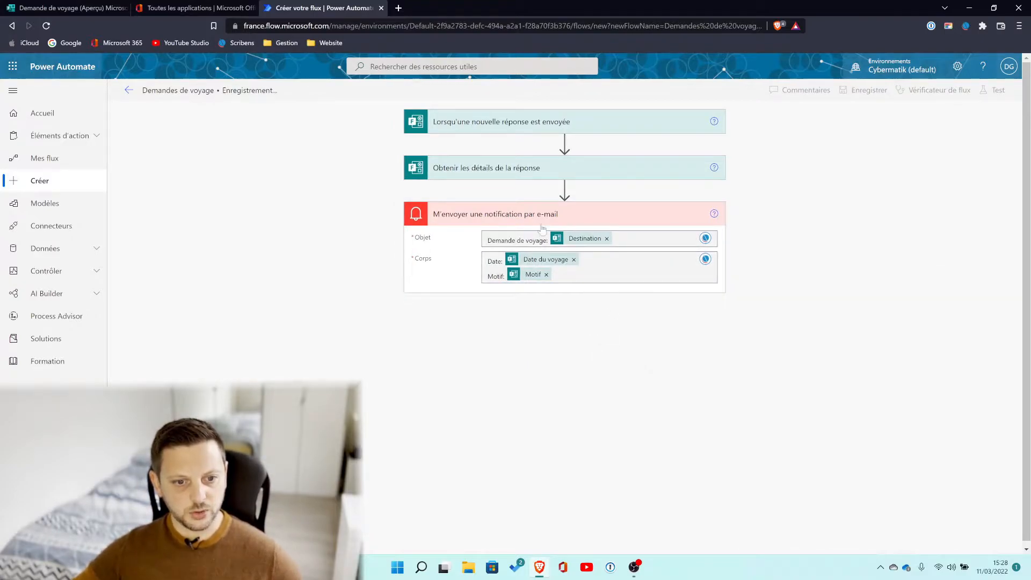
{"action": "left_click", "coordinate": [400, 575]}
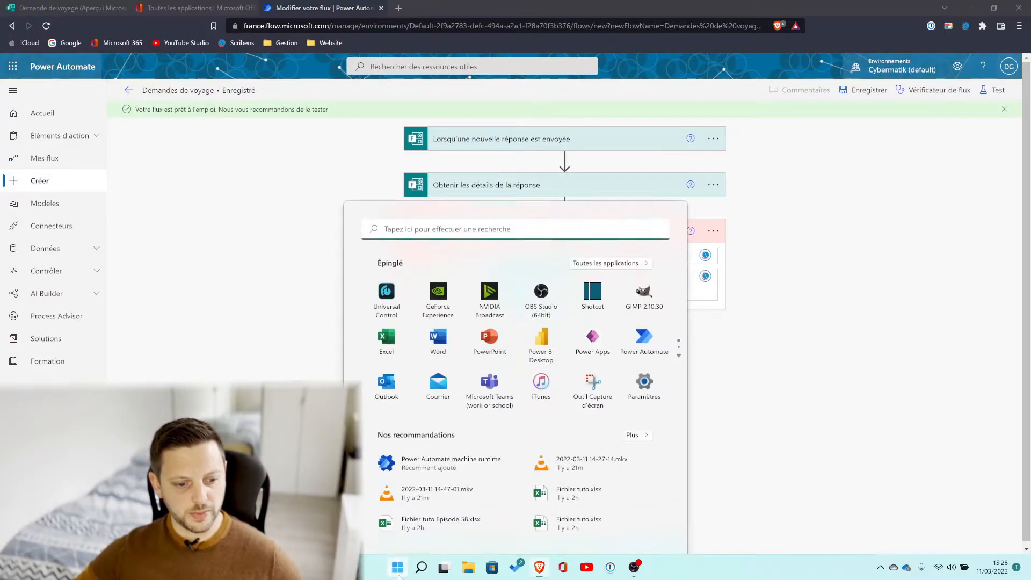
{"action": "left_click", "coordinate": [892, 379]}
- Add the Notifications action "M'envoyer une notification mobile" after the e-mail notification
{"action": "left_click", "coordinate": [522, 348]}
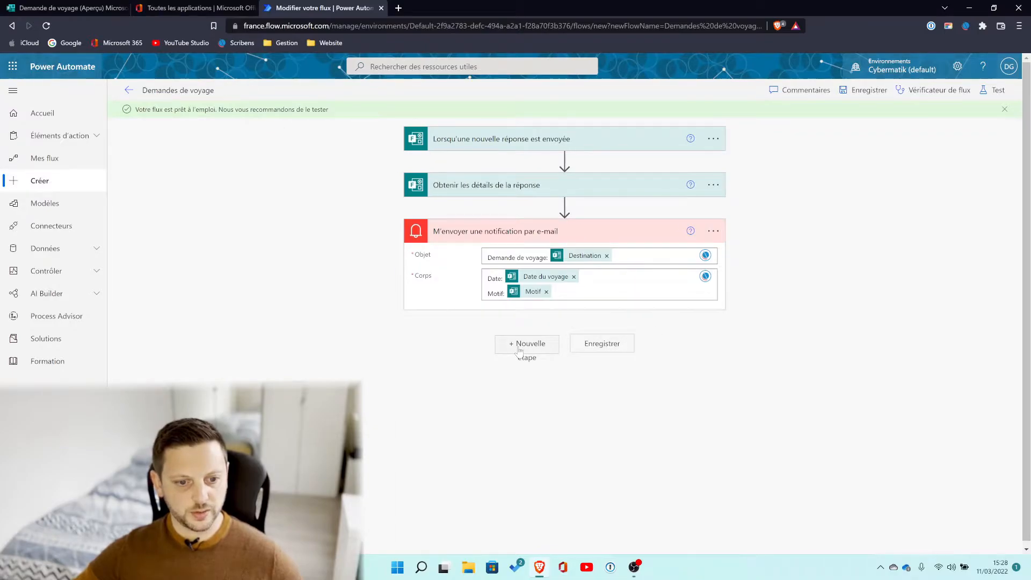
{"action": "type", "text": "notfica"}
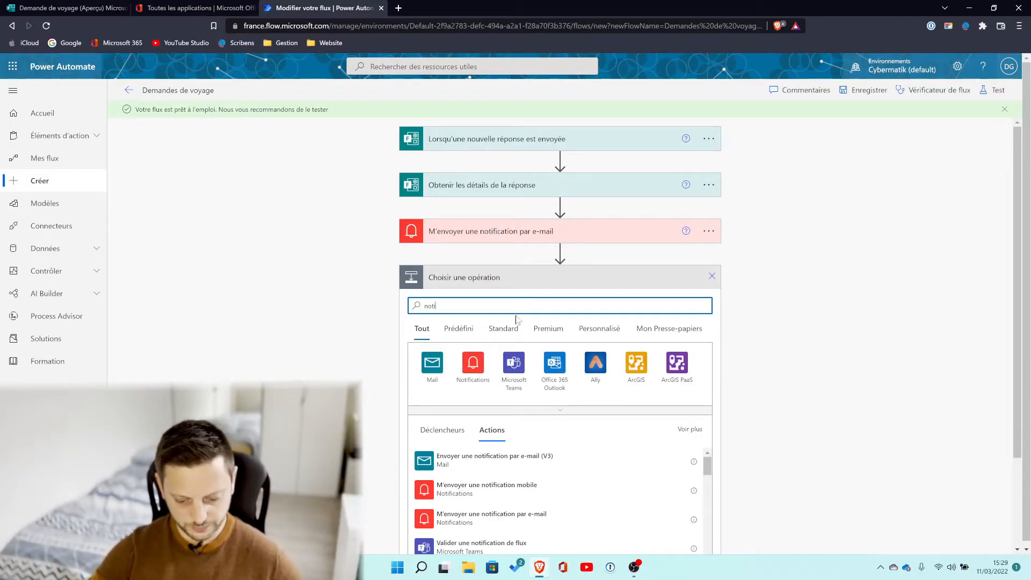
{"action": "type", "text": "on"}
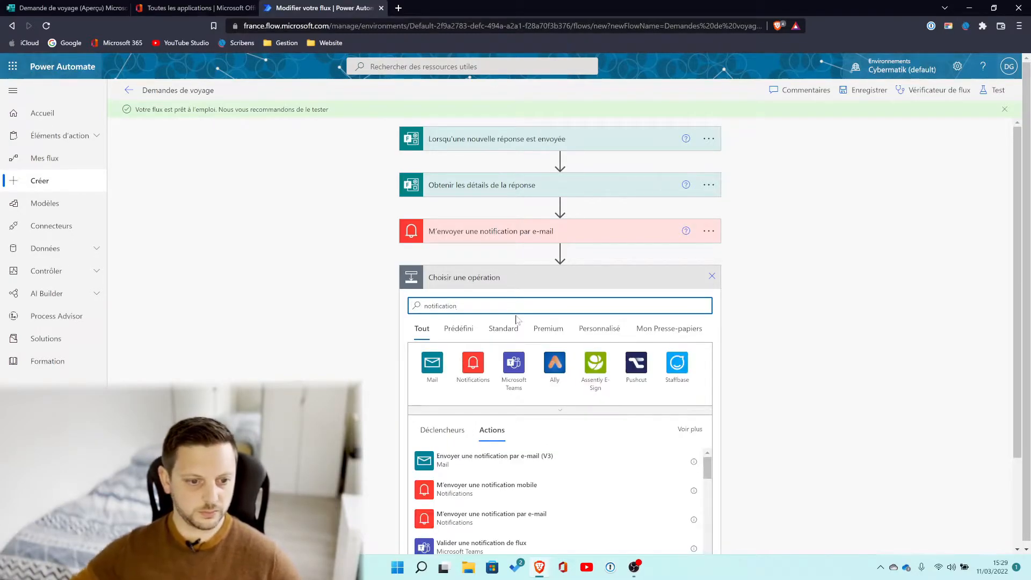
{"action": "left_click", "coordinate": [473, 365]}
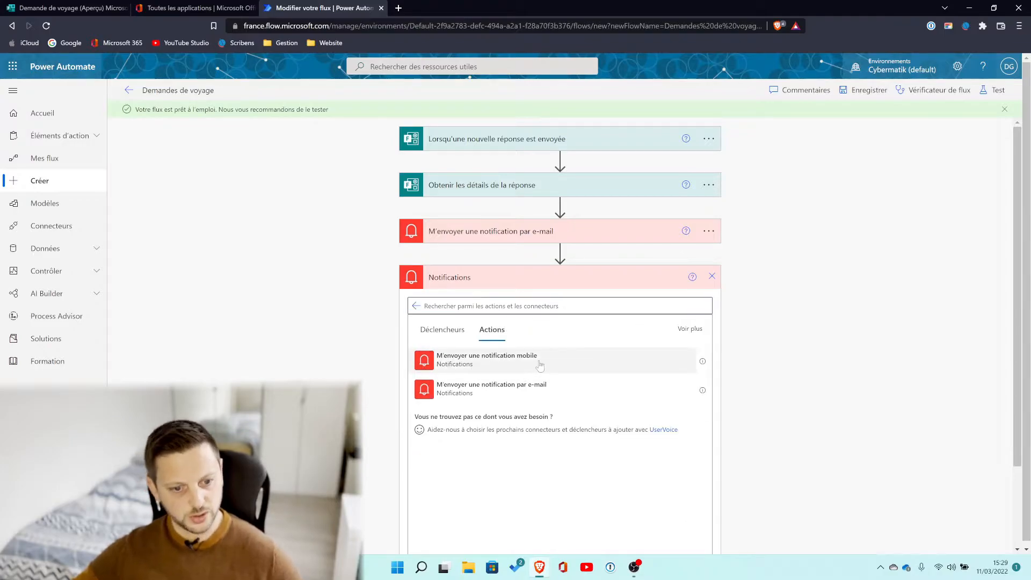
{"action": "left_click", "coordinate": [540, 361]}
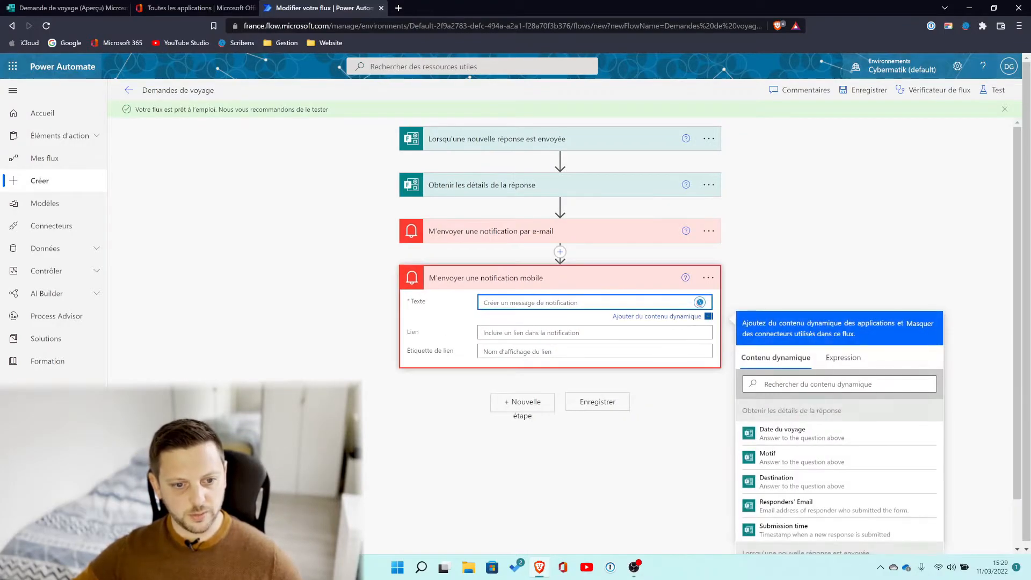
- Set the mobile notification's text to "Demande de voyage:" plus Destination, "- Date:" plus Date du voyage, and "- Motif:" plus Motif
{"action": "type", "text": "Demande de voyage:"}
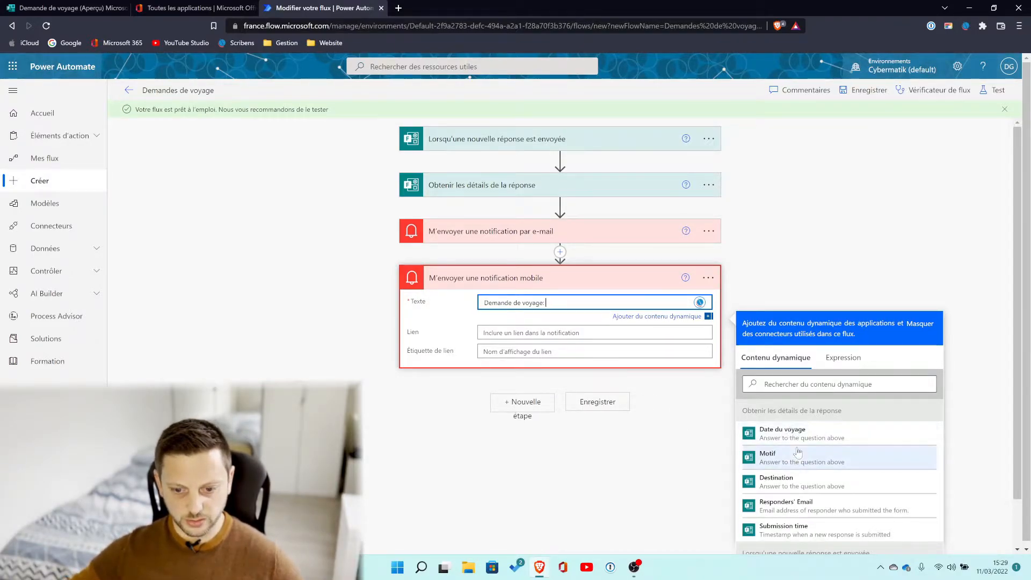
{"action": "left_click", "coordinate": [784, 482]}
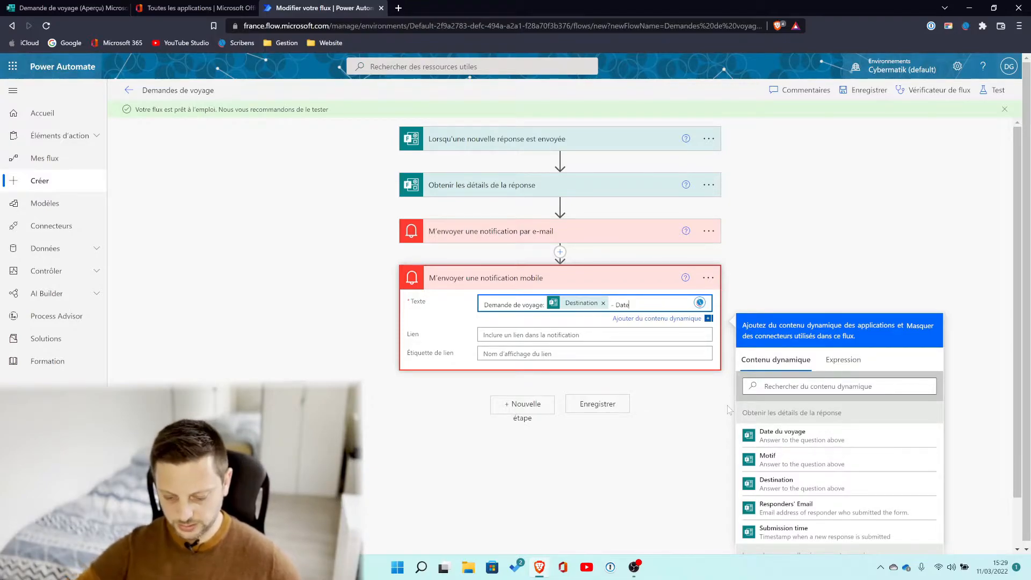
{"action": "type", "text": "- Date:"}
{"action": "left_click", "coordinate": [779, 434]}
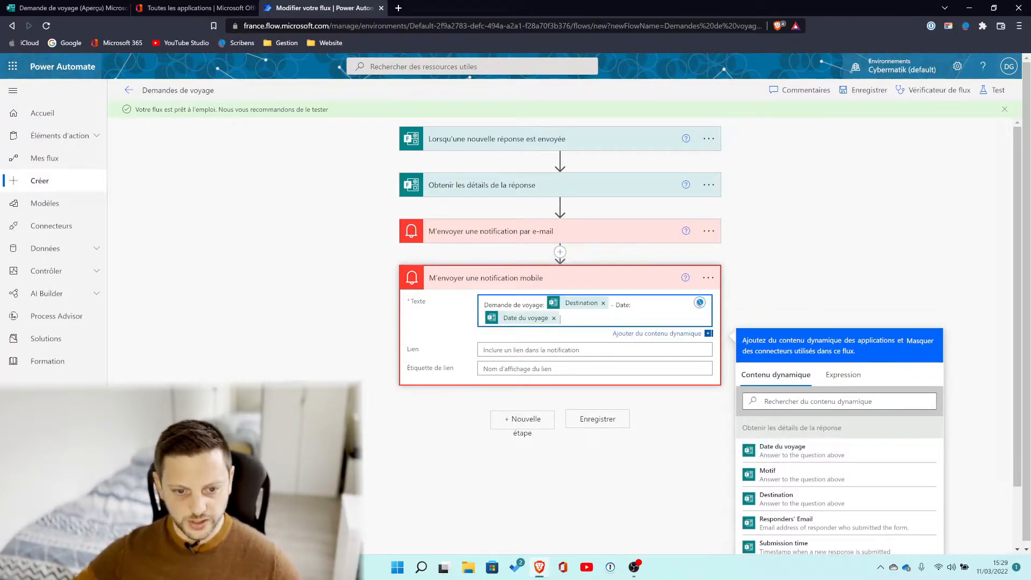
{"action": "type", "text": "- Motif"}
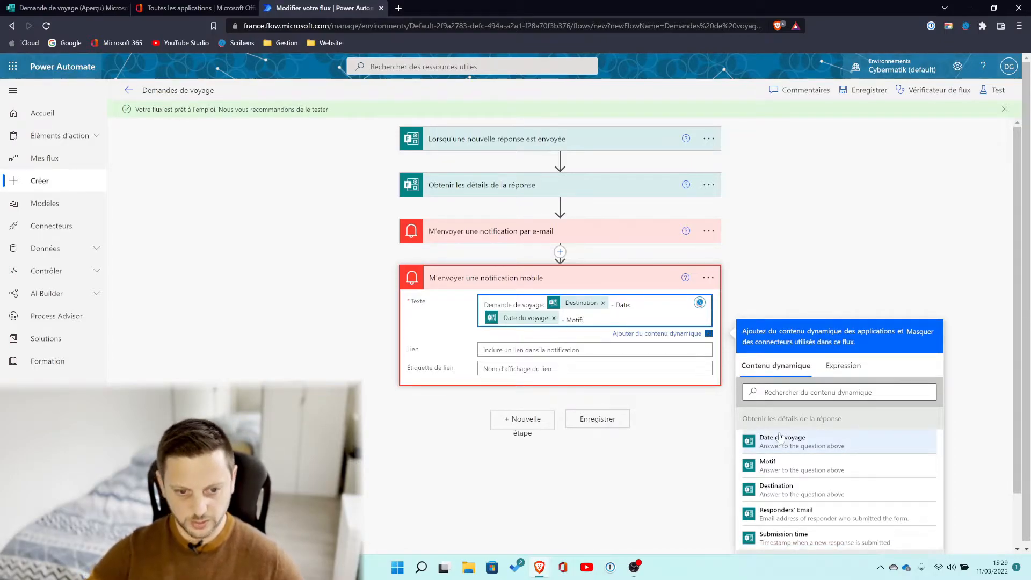
{"action": "type", "text": ":"}
{"action": "left_click", "coordinate": [823, 464]}
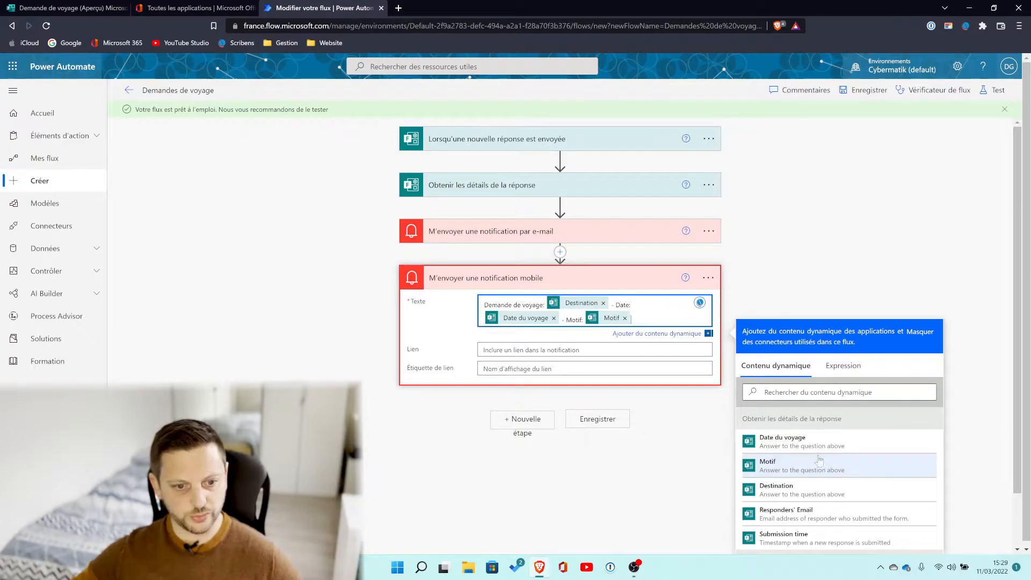
{"action": "left_click", "coordinate": [621, 497]}
{"action": "left_click", "coordinate": [599, 418]}
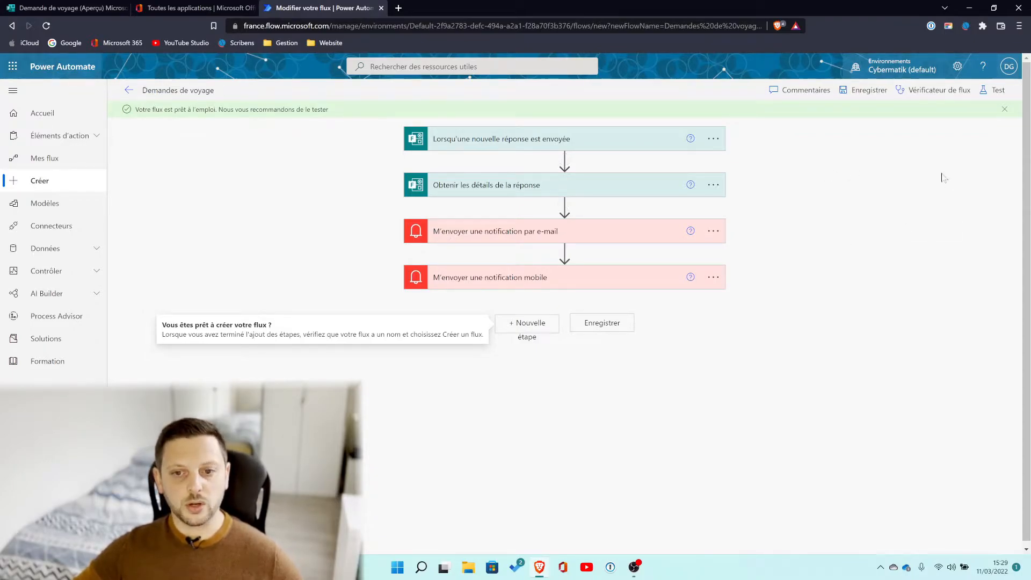
- Save the flow and start a manual test of it
{"action": "left_click", "coordinate": [872, 93]}
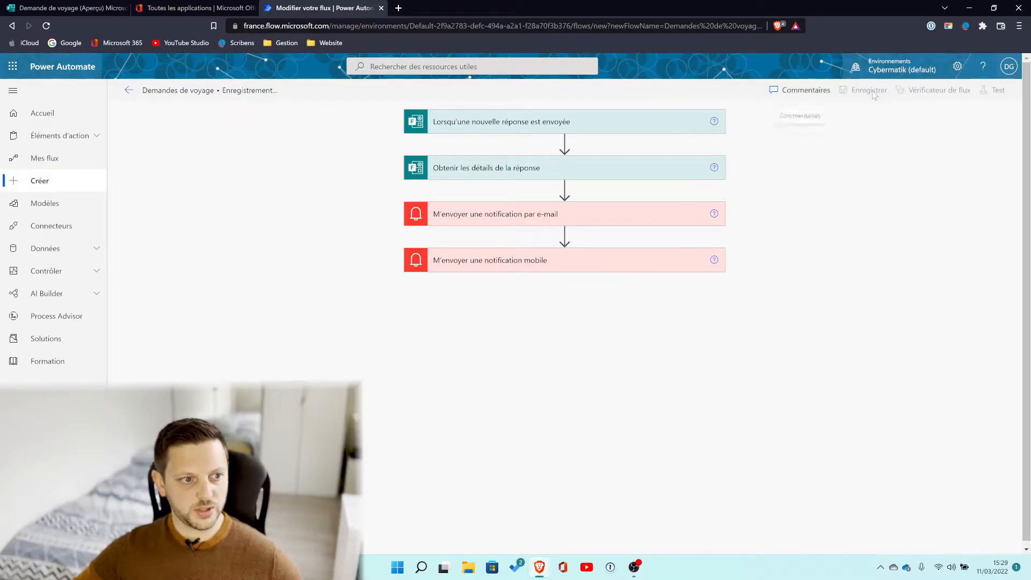
{"action": "left_click", "coordinate": [997, 92]}
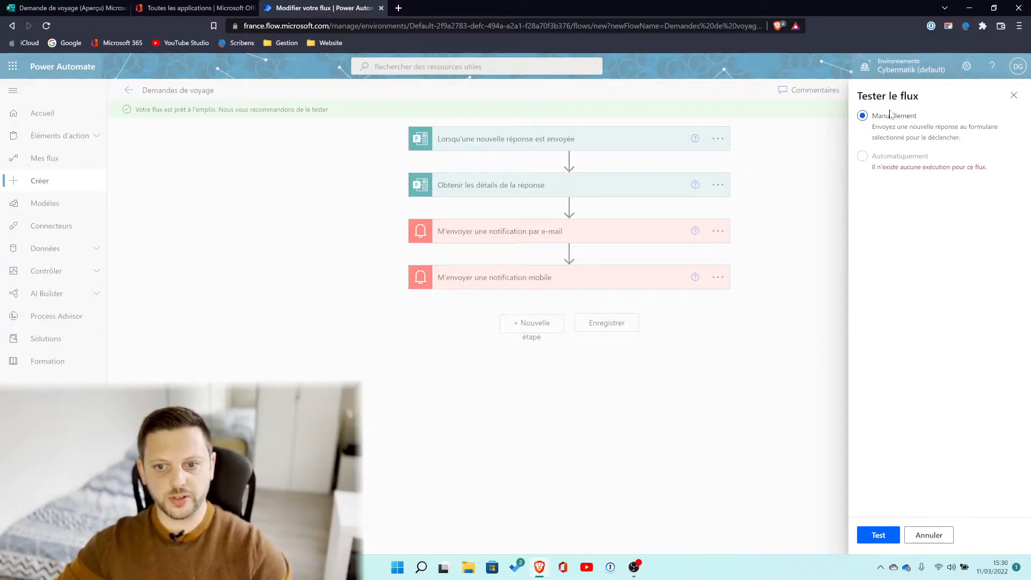
{"action": "left_click", "coordinate": [878, 535]}
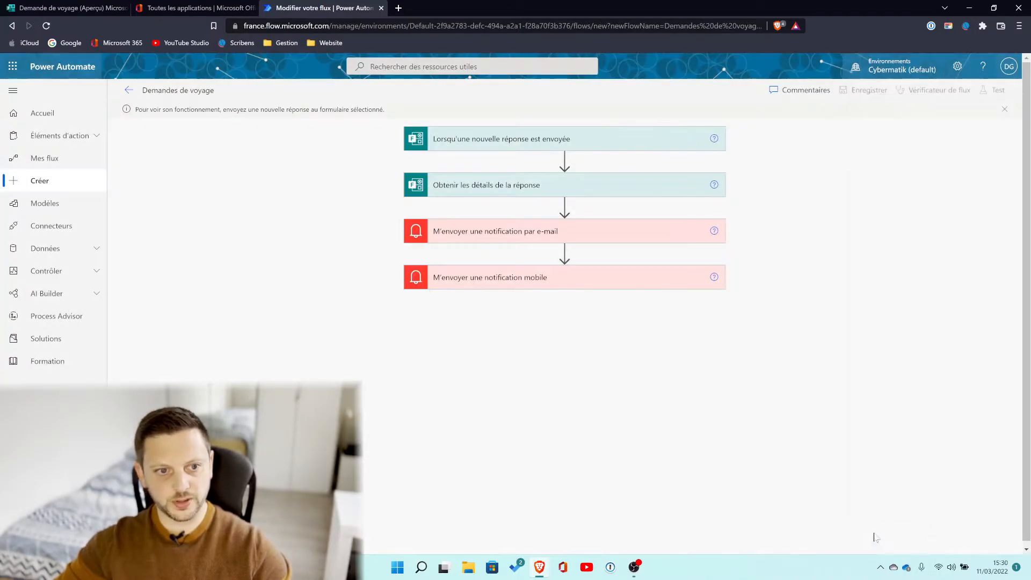
- Submit a Demande de voyage form response with the travel date 15/03/2022, destination "Paris" and reason "Visite client"
{"action": "left_click", "coordinate": [67, 8]}
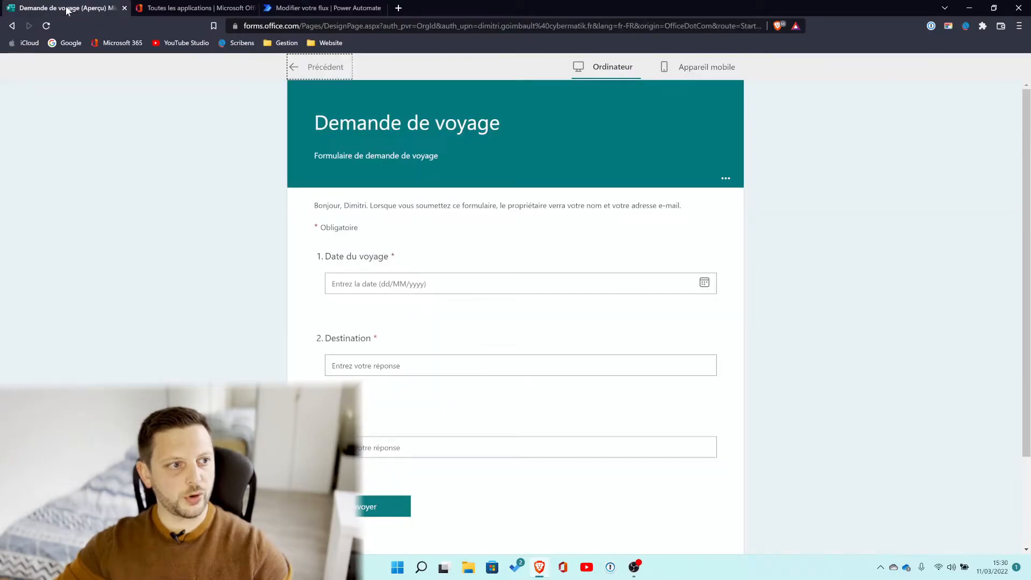
{"action": "left_click", "coordinate": [704, 283]}
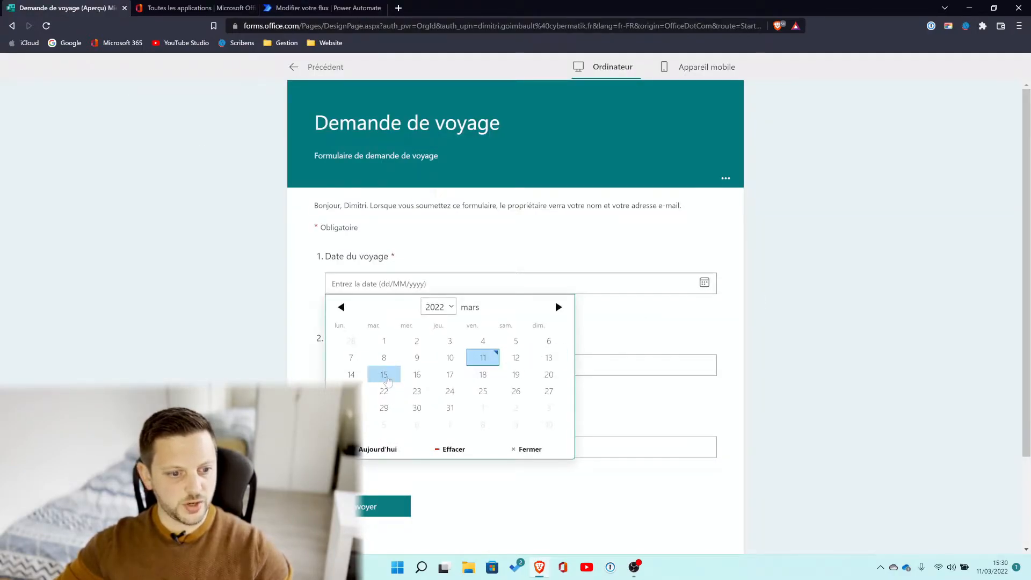
{"action": "left_click", "coordinate": [382, 373]}
{"action": "left_click", "coordinate": [382, 368]}
{"action": "type", "text": "Paris"}
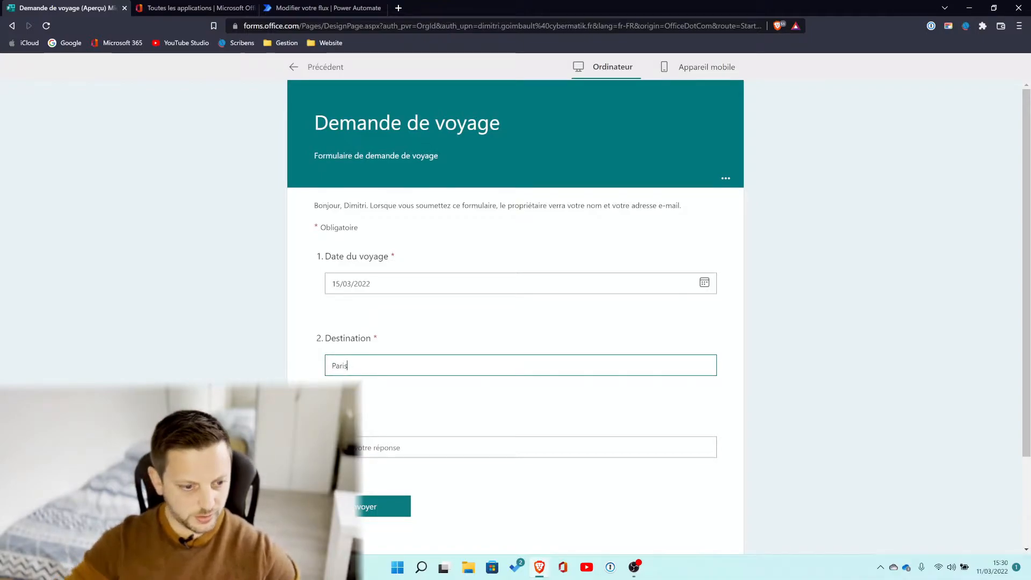
{"action": "left_click", "coordinate": [396, 446]}
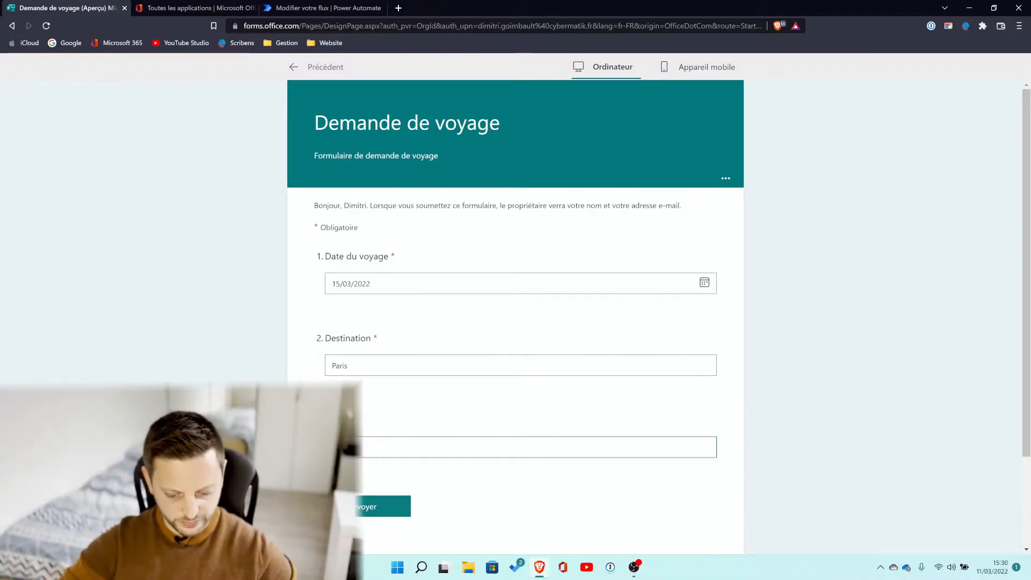
{"action": "type", "text": "Visite client"}
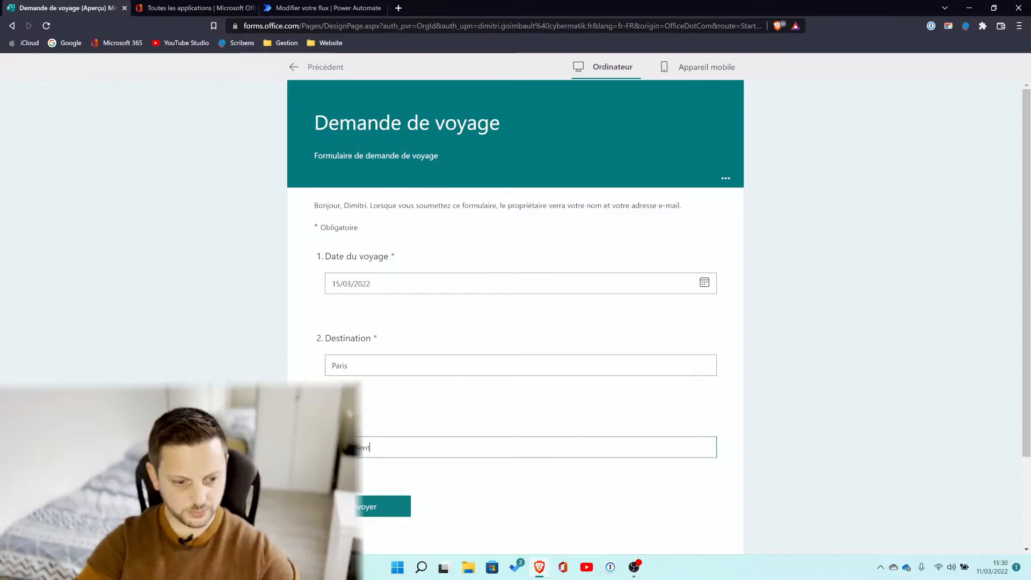
{"action": "left_click", "coordinate": [390, 505]}
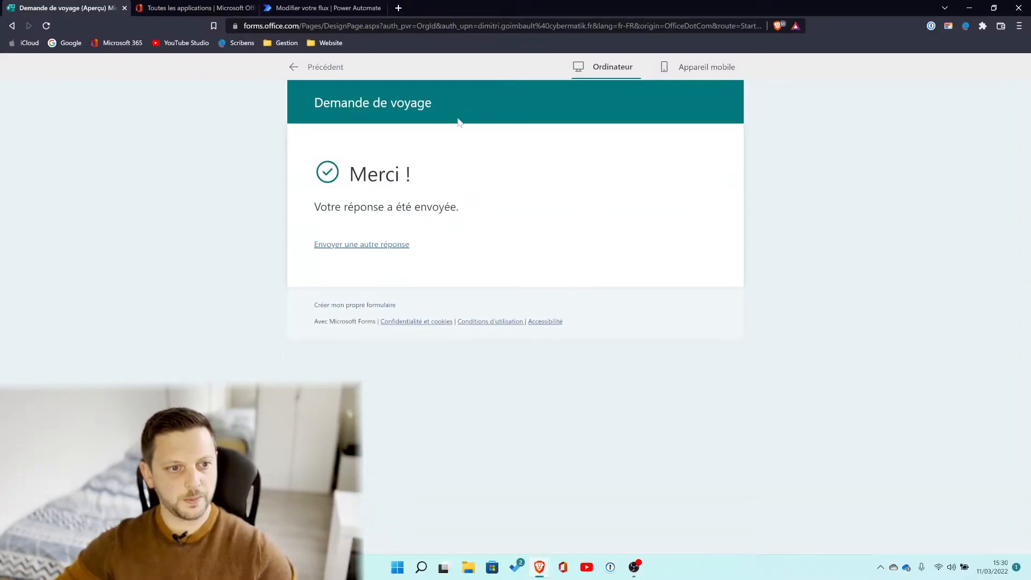
- Check the flow's test run, then switch to Outlook and read the "Demande de voyage: Paris" notification e-mail
{"action": "left_click", "coordinate": [325, 7]}
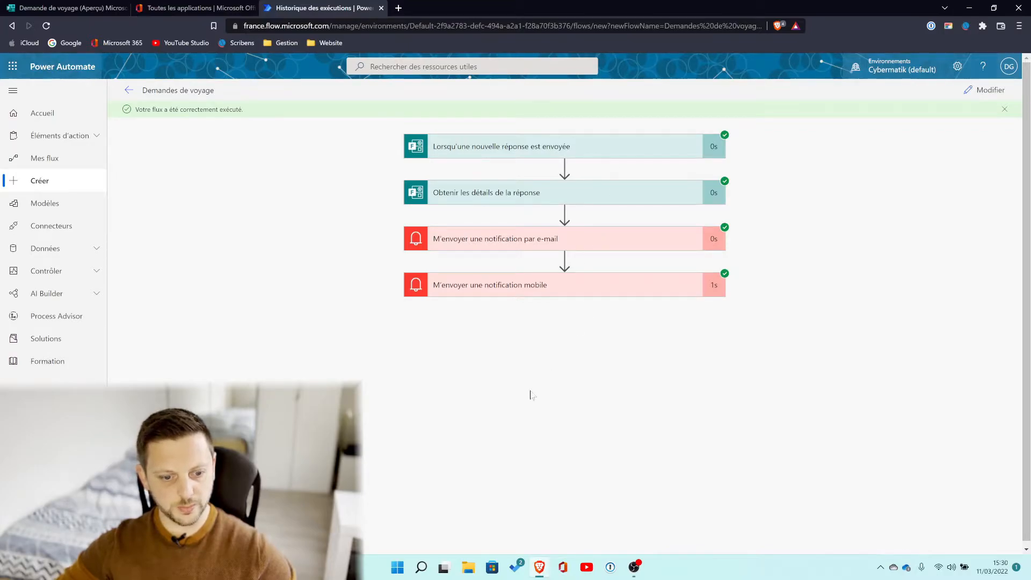
{"action": "left_click", "coordinate": [392, 571]}
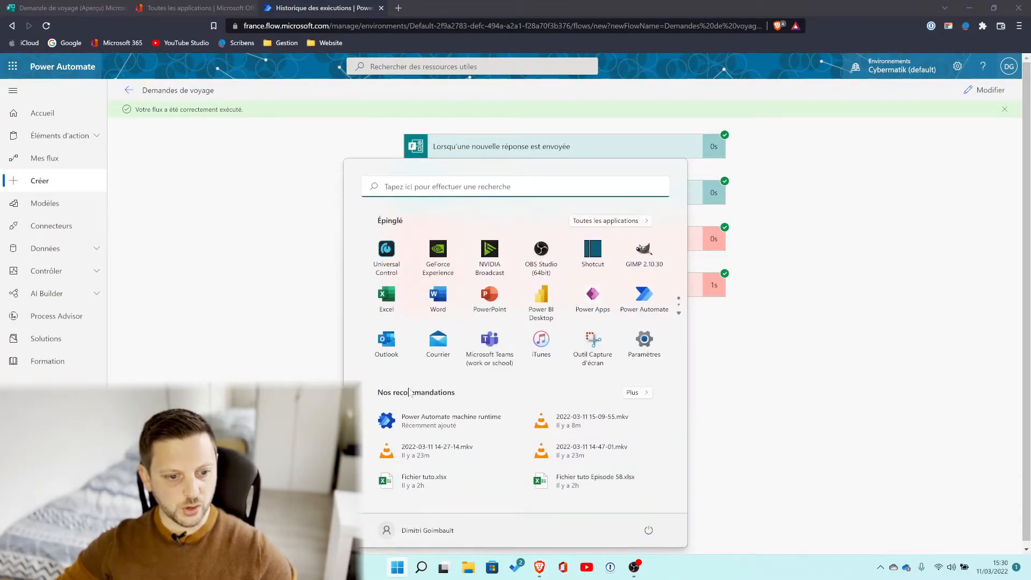
{"action": "left_click", "coordinate": [387, 341]}
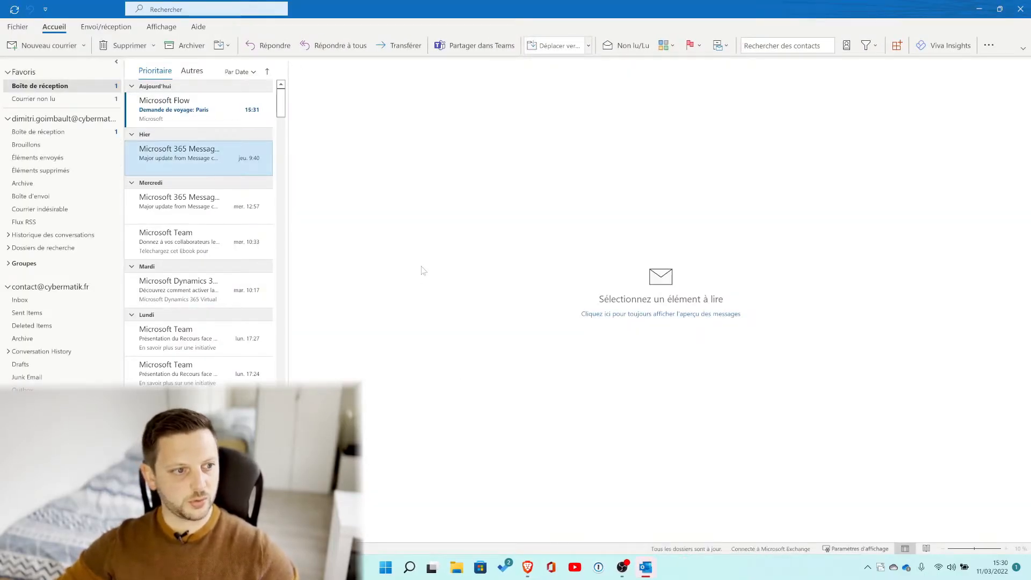
{"action": "left_click", "coordinate": [177, 106]}
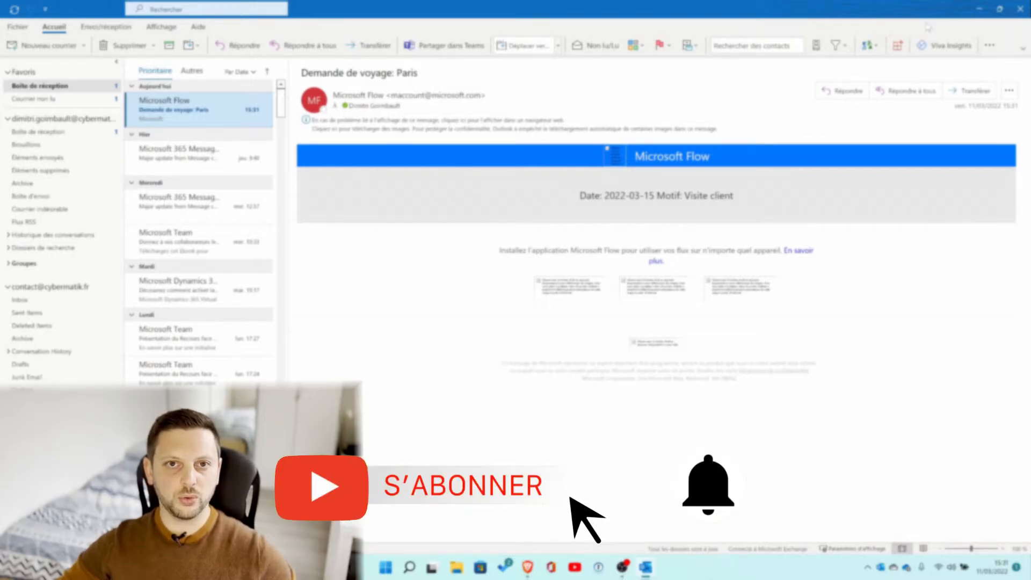
{"action": "left_click", "coordinate": [979, 9]}
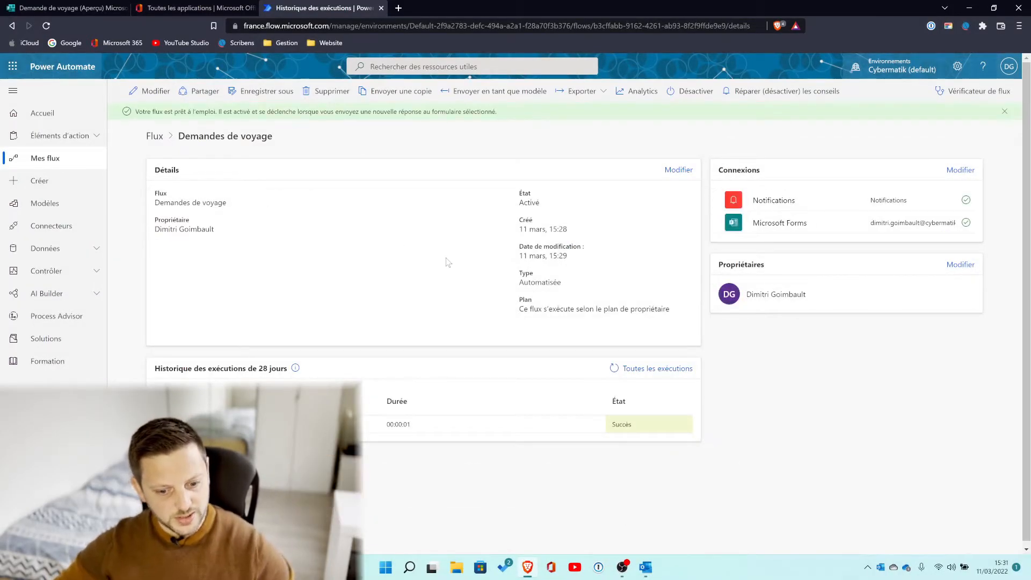
- Open the Demandes de voyage flow for editing and delete its mobile and e-mail notification actions
{"action": "left_click", "coordinate": [153, 91]}
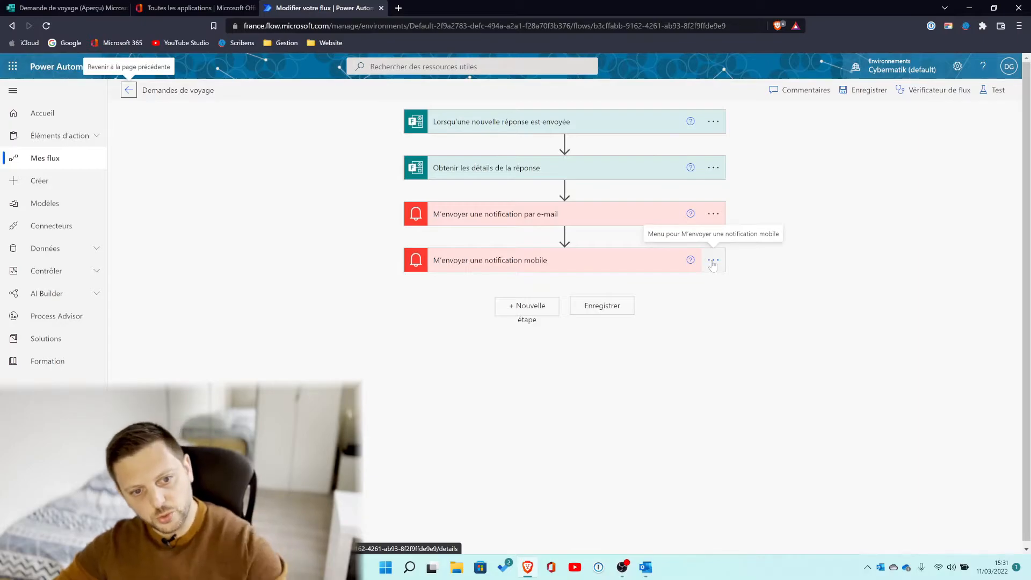
{"action": "left_click", "coordinate": [713, 262]}
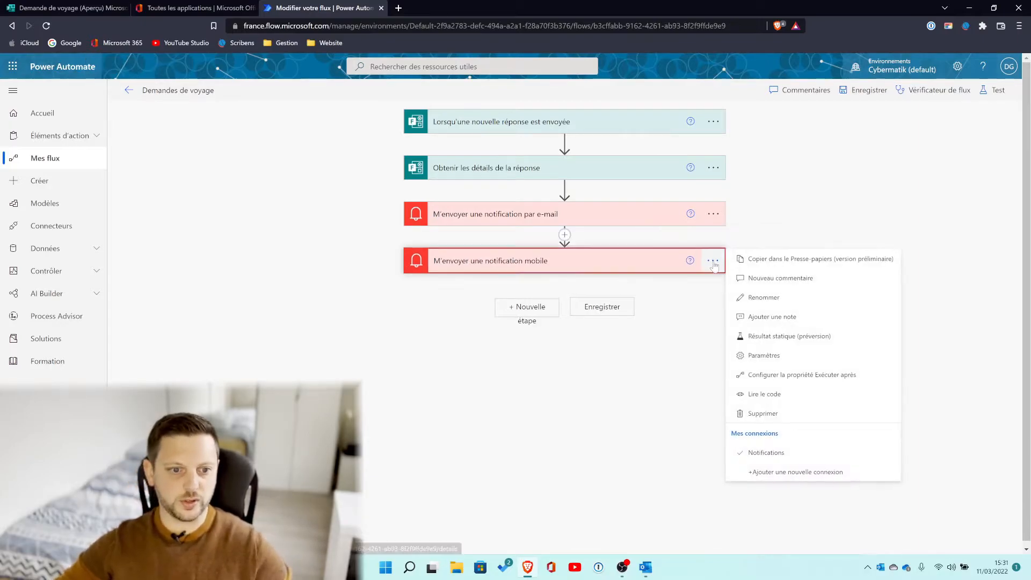
{"action": "left_click", "coordinate": [763, 414]}
{"action": "left_click", "coordinate": [536, 329]}
{"action": "left_click", "coordinate": [713, 214]}
{"action": "left_click", "coordinate": [762, 368]}
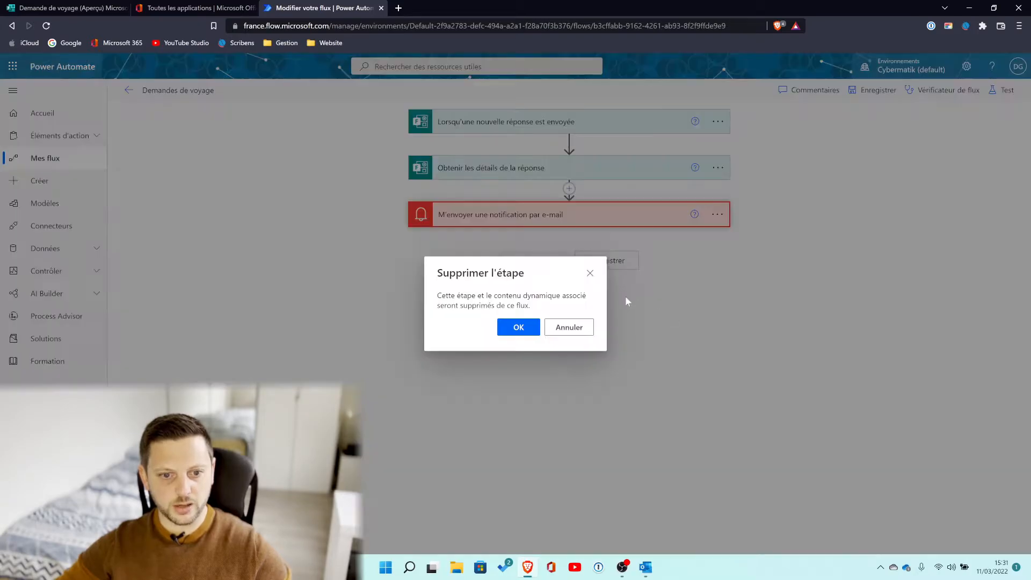
{"action": "left_click", "coordinate": [533, 328]}
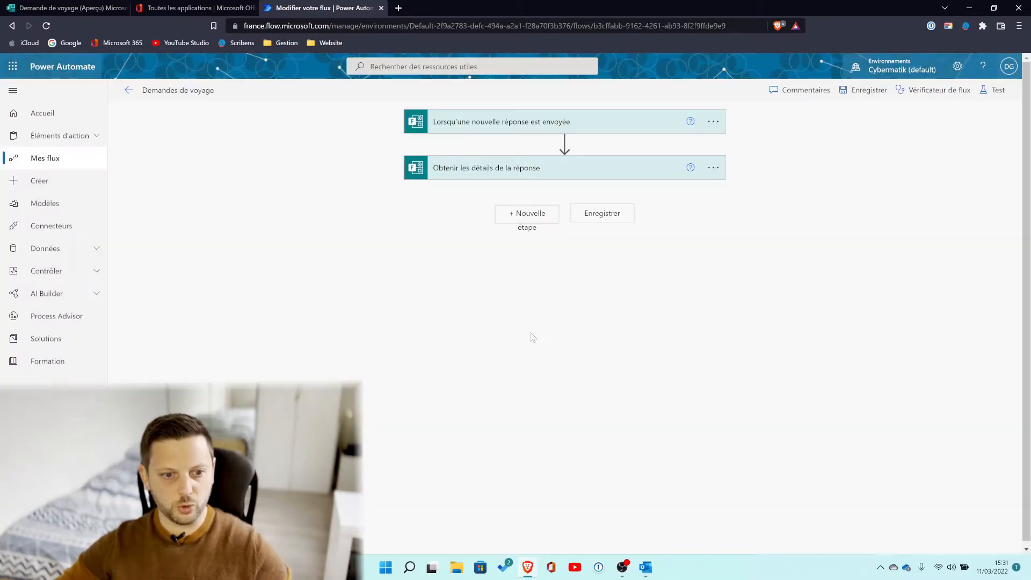
- Add a "Démarrer et attendre une approbation" action after the response details and set its approval type to "Approuver/Rejeter - Premier à répondre"
{"action": "left_click", "coordinate": [533, 220]}
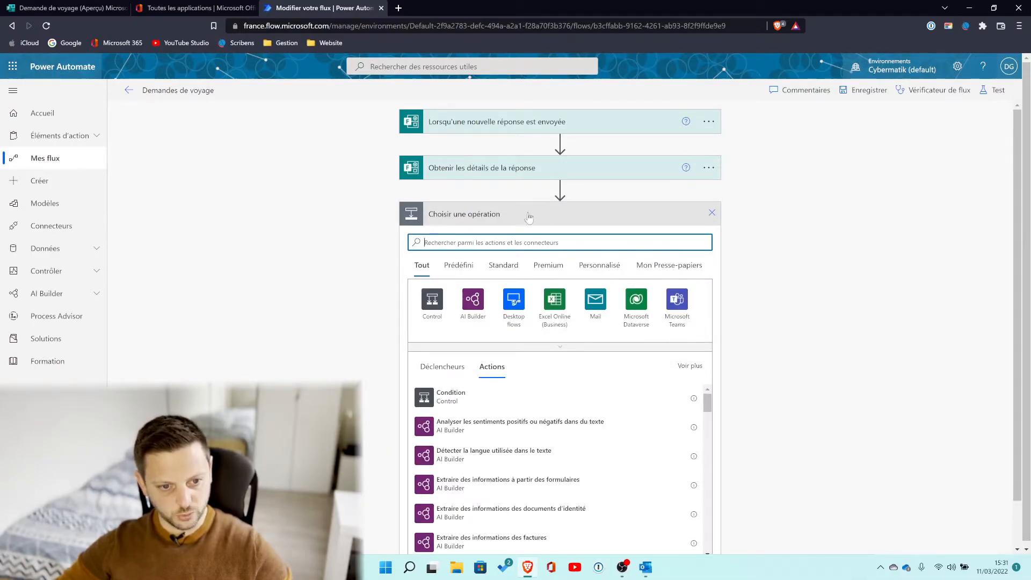
{"action": "type", "text": "app"}
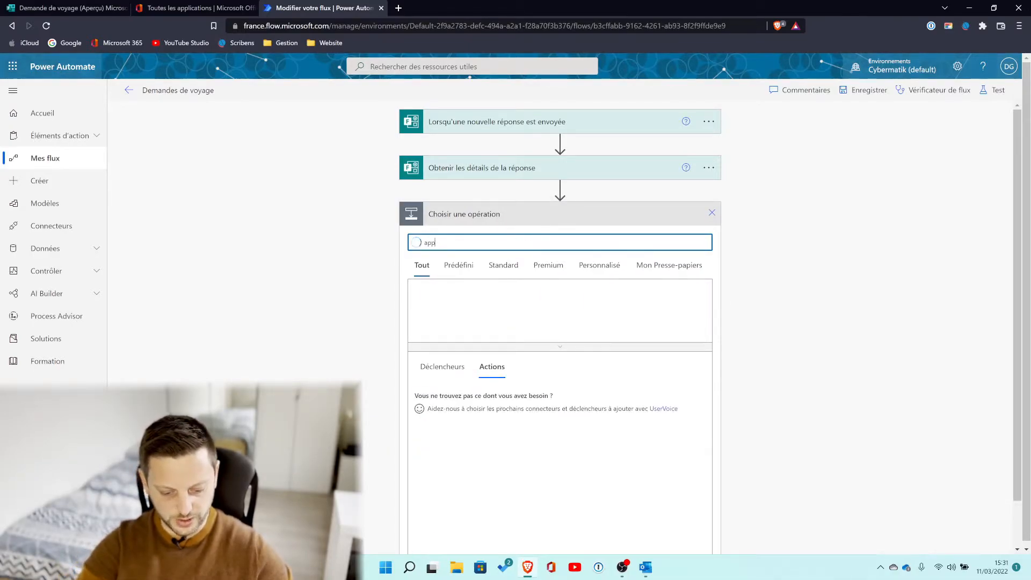
{"action": "type", "text": "robation"}
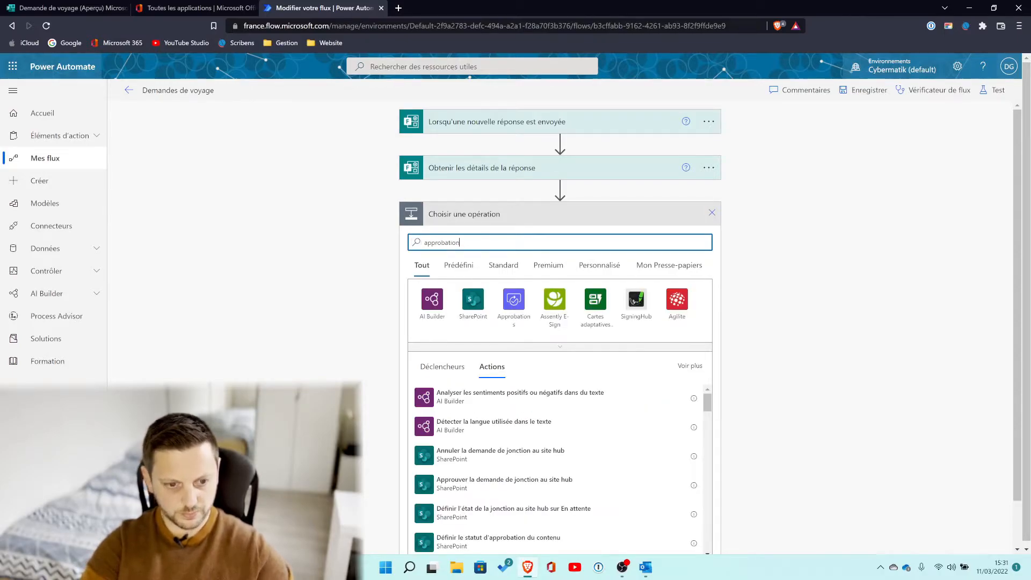
{"action": "left_click", "coordinate": [472, 306]}
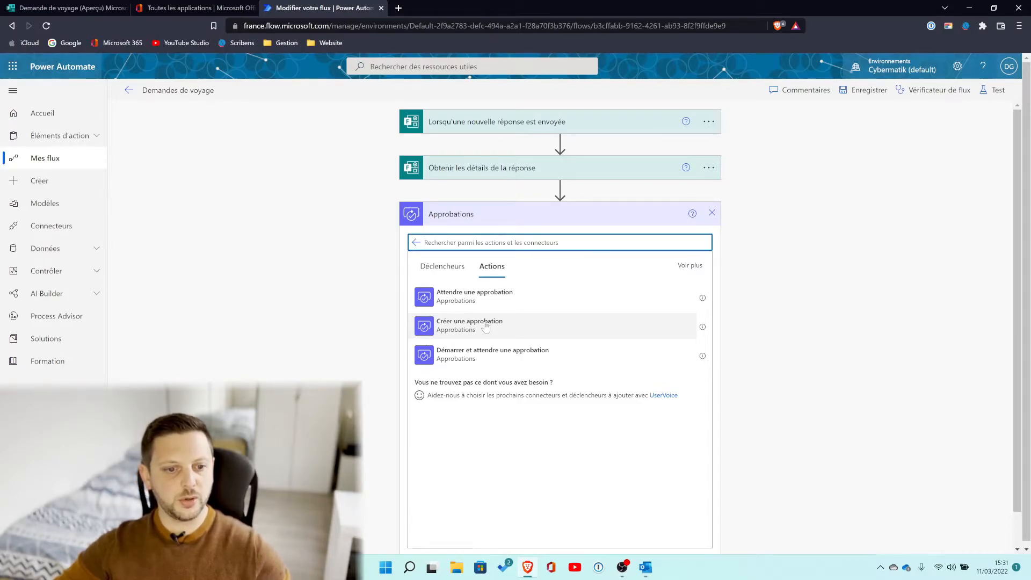
{"action": "left_click", "coordinate": [529, 356]}
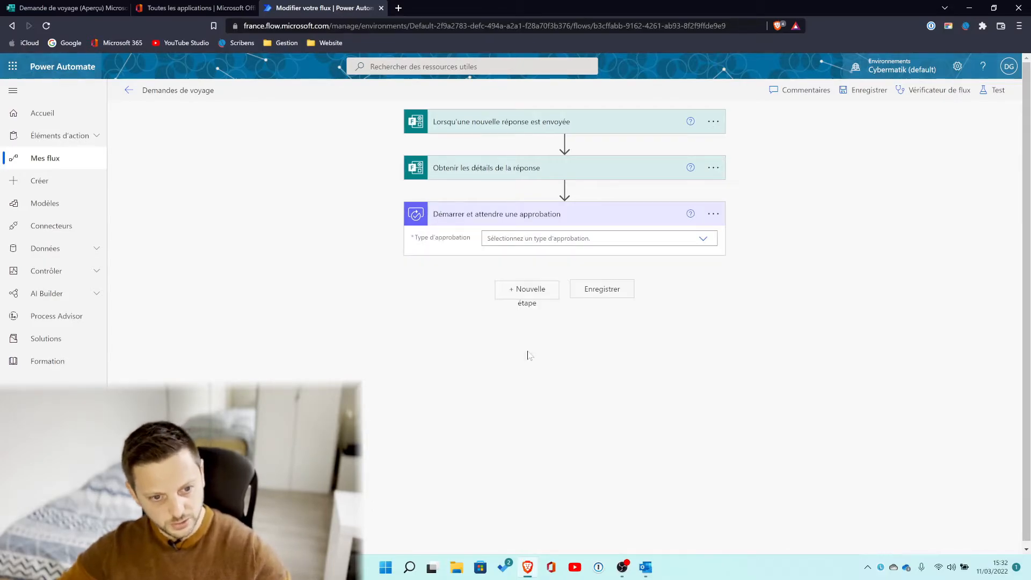
{"action": "left_click", "coordinate": [698, 239]}
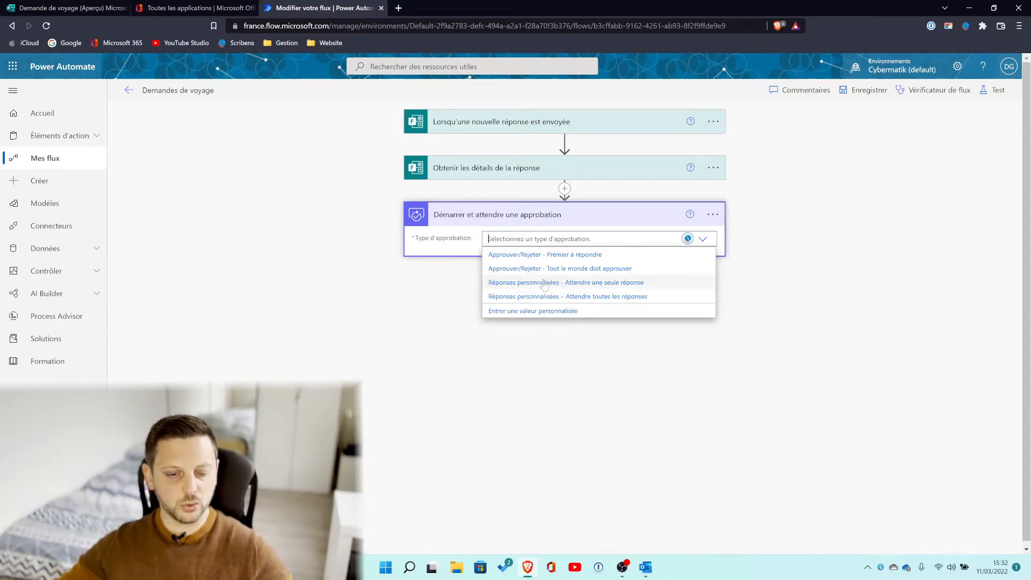
{"action": "left_click", "coordinate": [525, 255]}
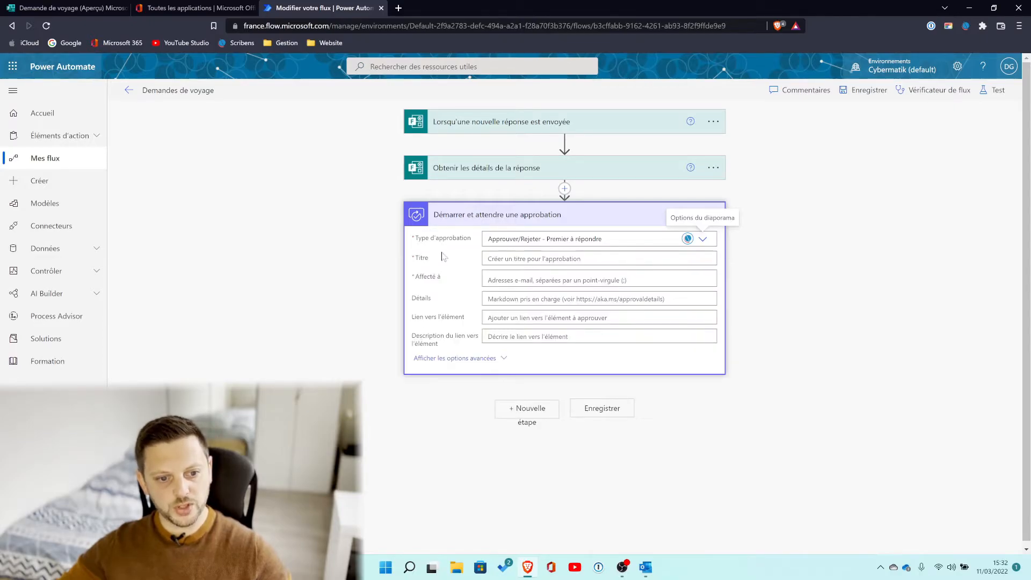
- Set the approval's title to "Demande de voyage:" followed by the Destination dynamic value
{"action": "left_click", "coordinate": [526, 258]}
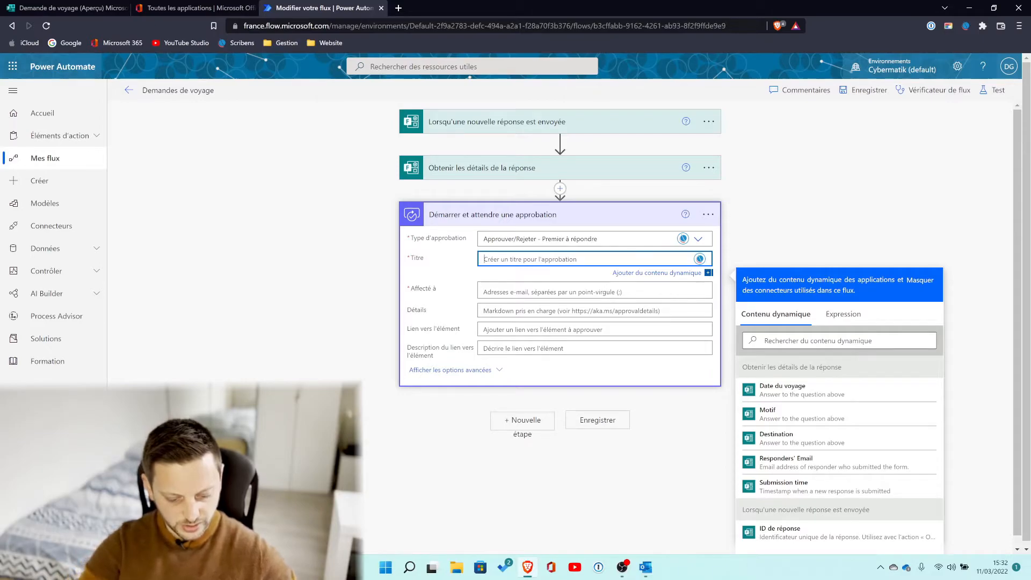
{"action": "type", "text": "Demande "}
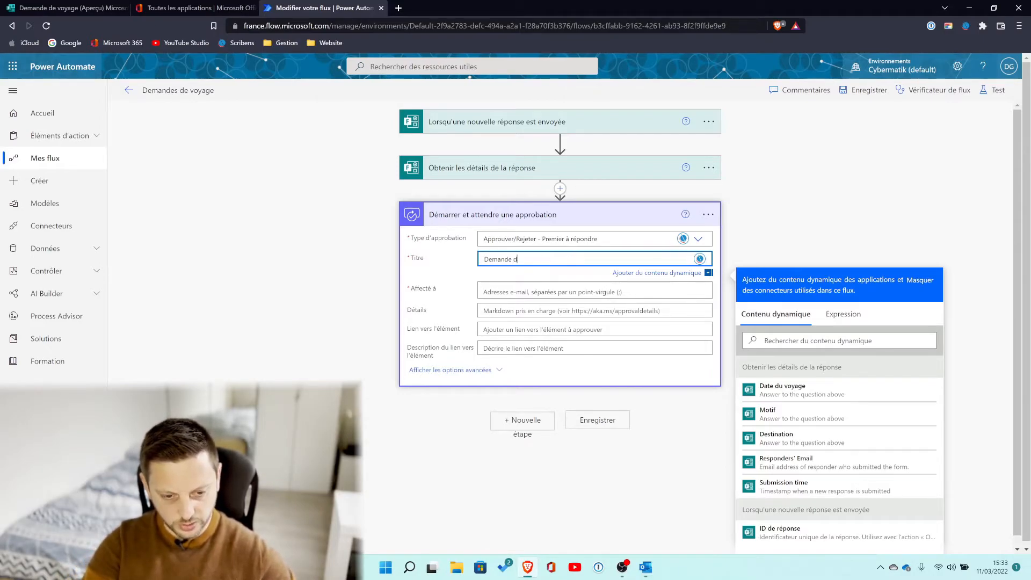
{"action": "type", "text": "de voyage:"}
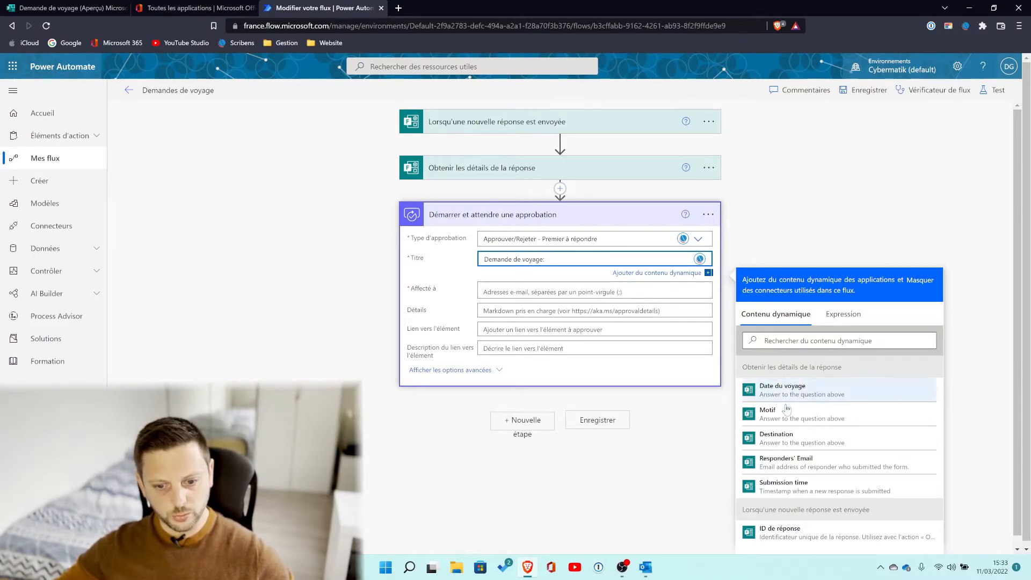
{"action": "left_click", "coordinate": [791, 438]}
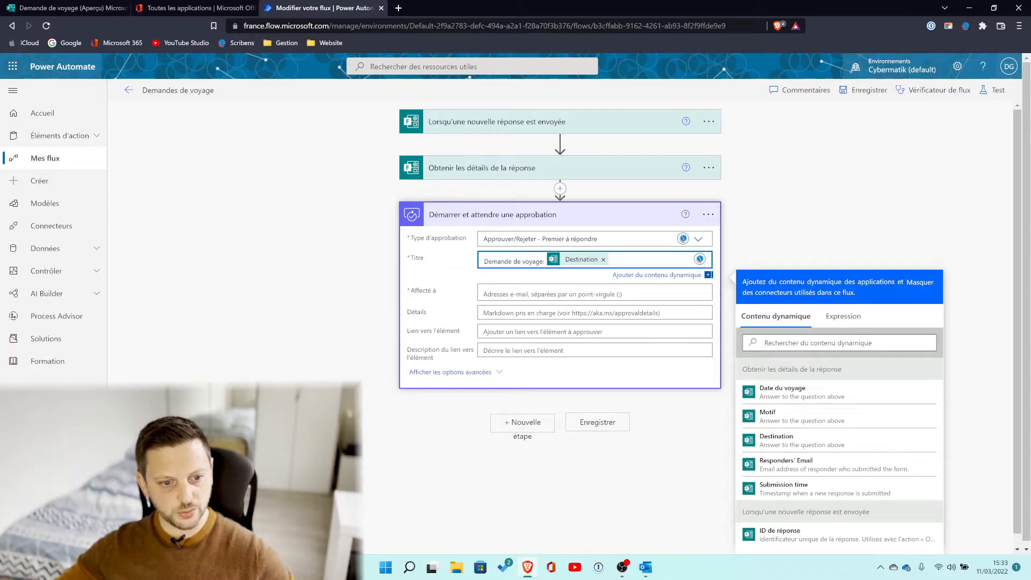
- Assign the approval to the colleague's user account and the company's contact account
{"action": "left_click", "coordinate": [531, 293]}
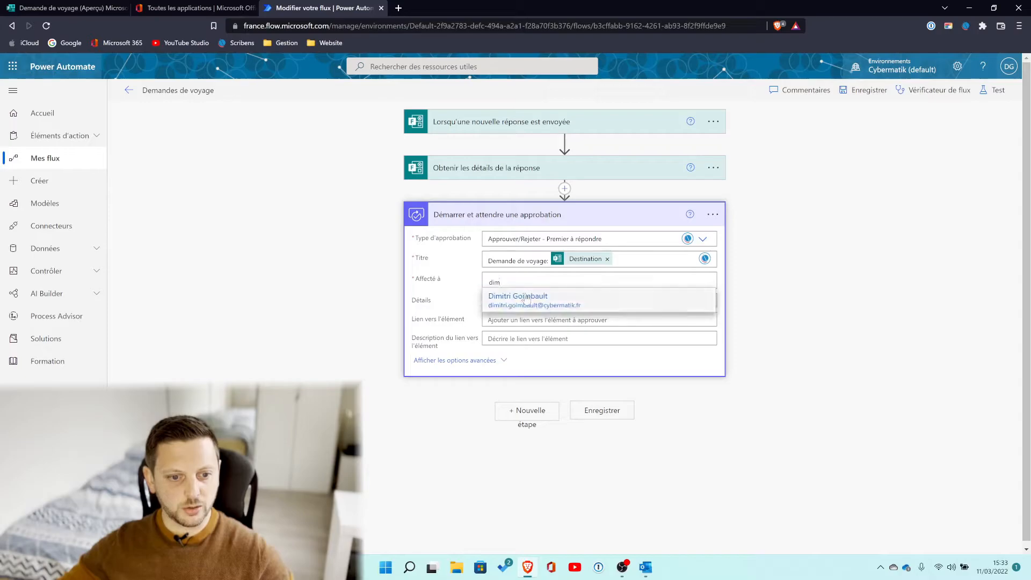
{"action": "left_click", "coordinate": [526, 299]}
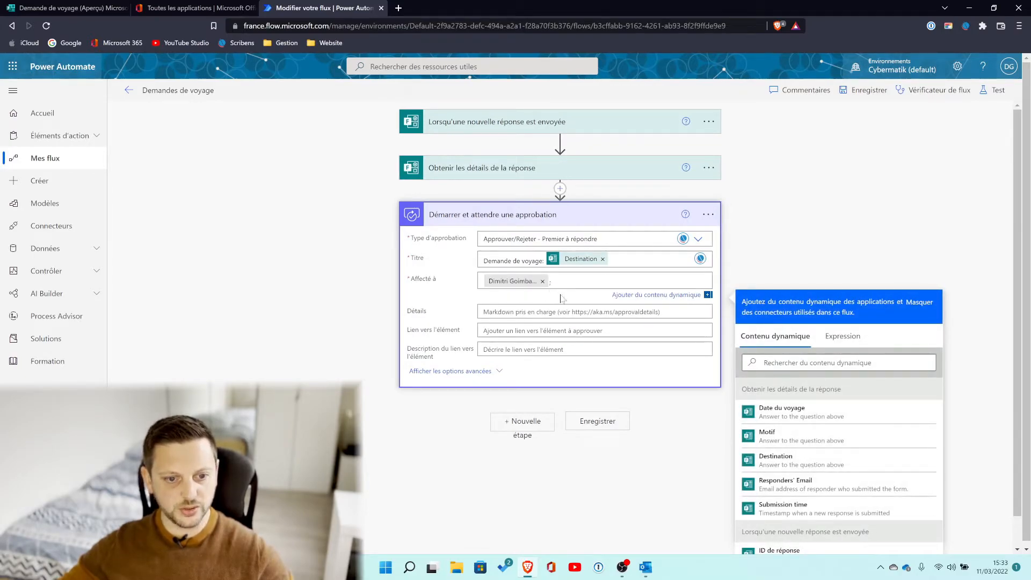
{"action": "type", "text": "dim"}
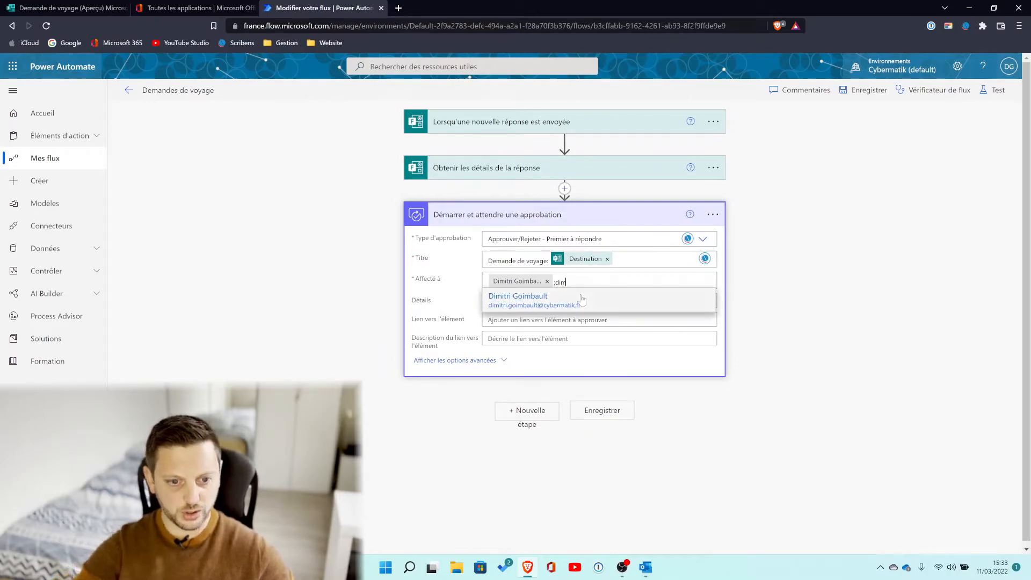
{"action": "type", "text": "contac"}
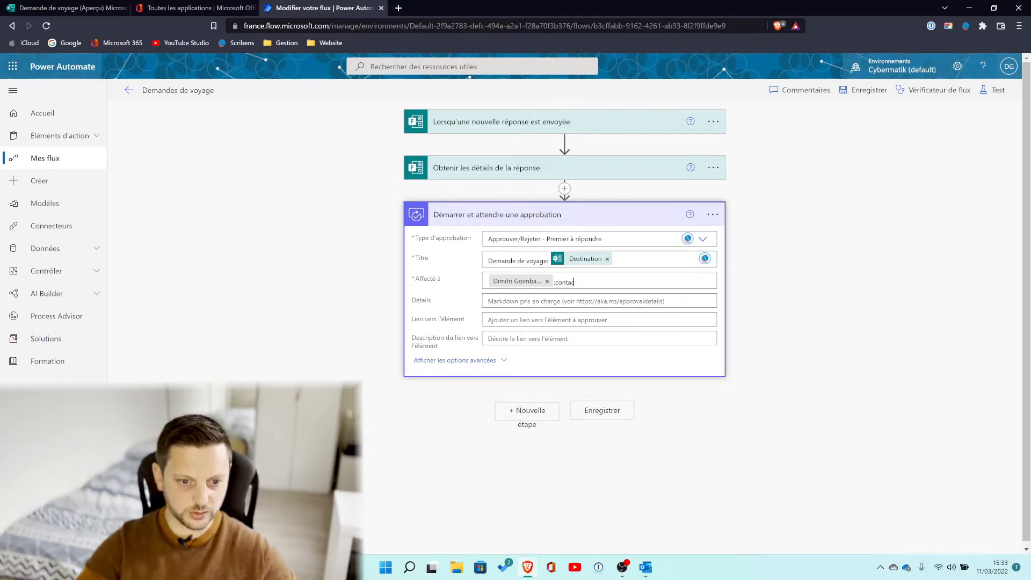
{"action": "key", "text": "Return"}
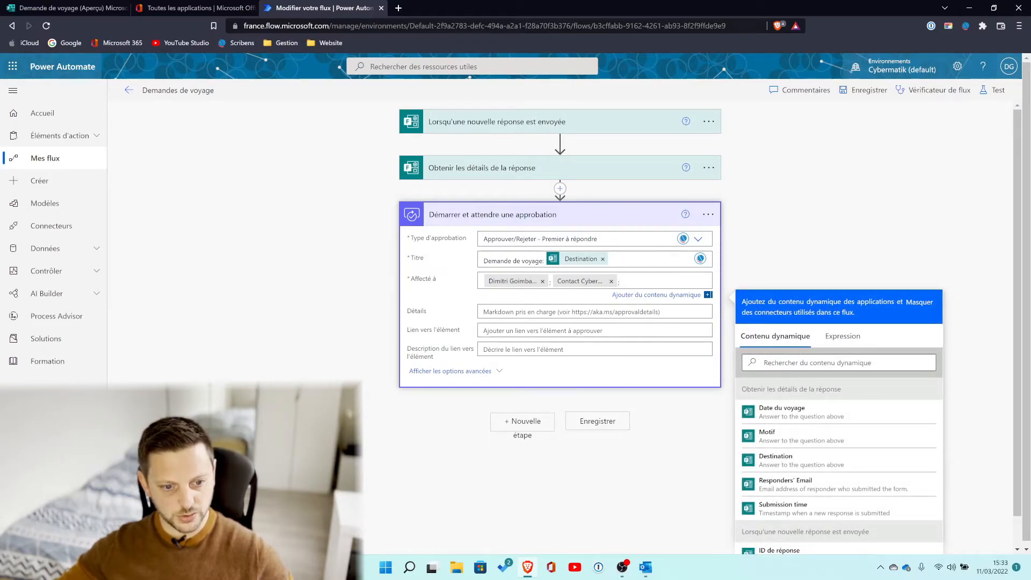
- Fill the approval details with "Date du voyage:" plus the Date du voyage value and, on a new line, "Motif:" plus the Motif value
{"action": "left_click", "coordinate": [530, 316]}
{"action": "type", "text": "Date "}
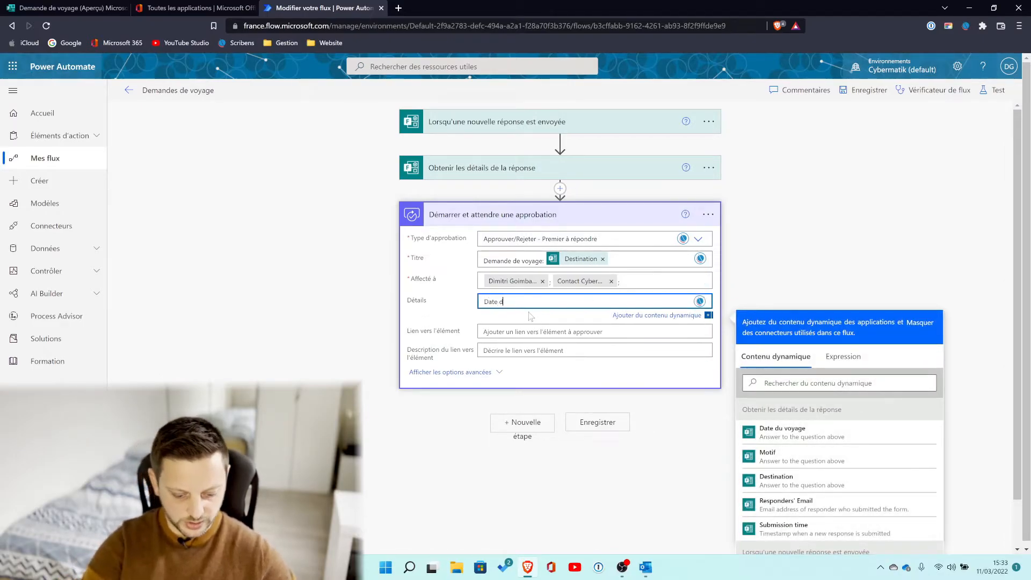
{"action": "type", "text": "du voyage:"}
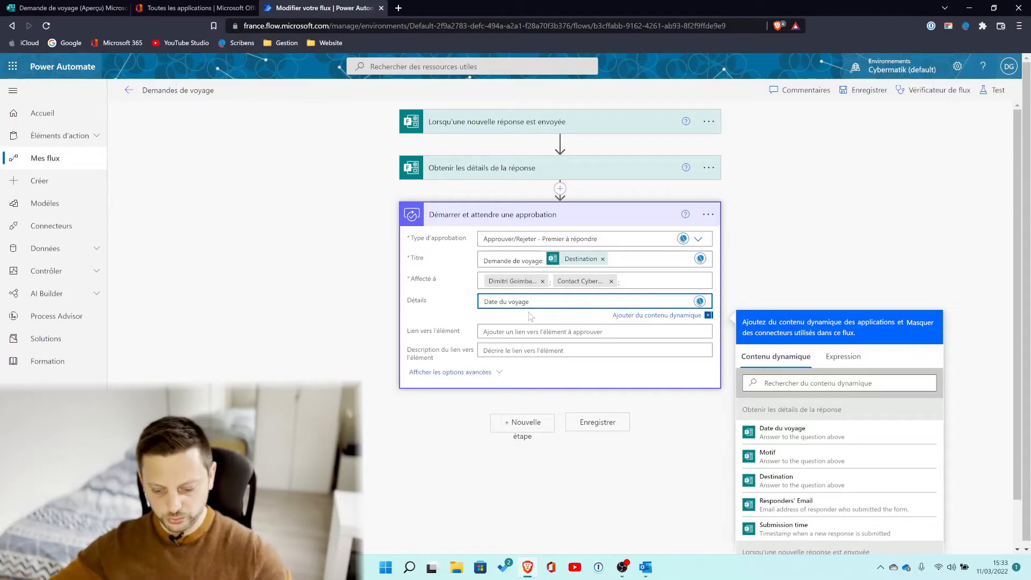
{"action": "left_click", "coordinate": [800, 432]}
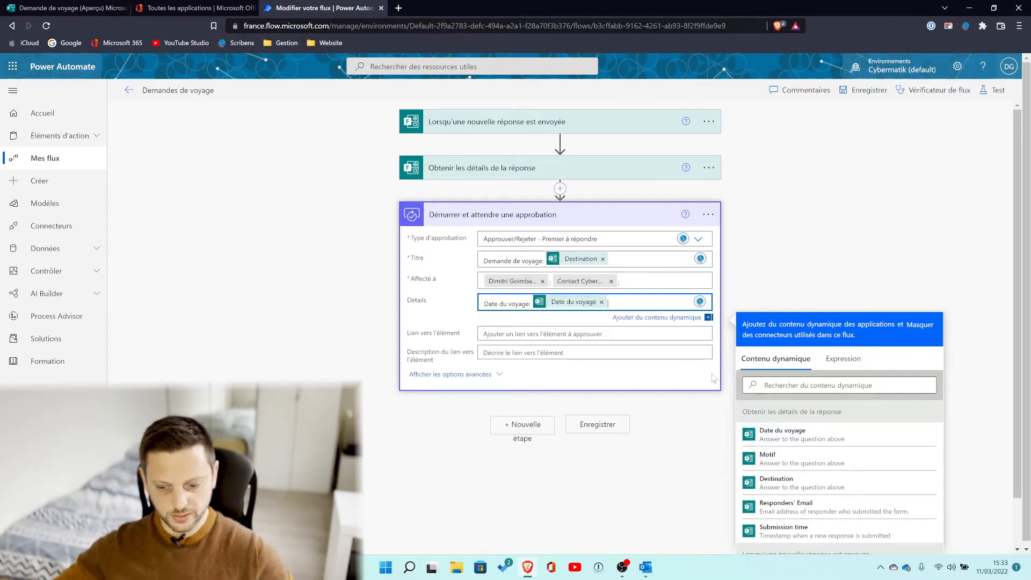
{"action": "key", "text": "Return"}
{"action": "type", "text": "Motif"}
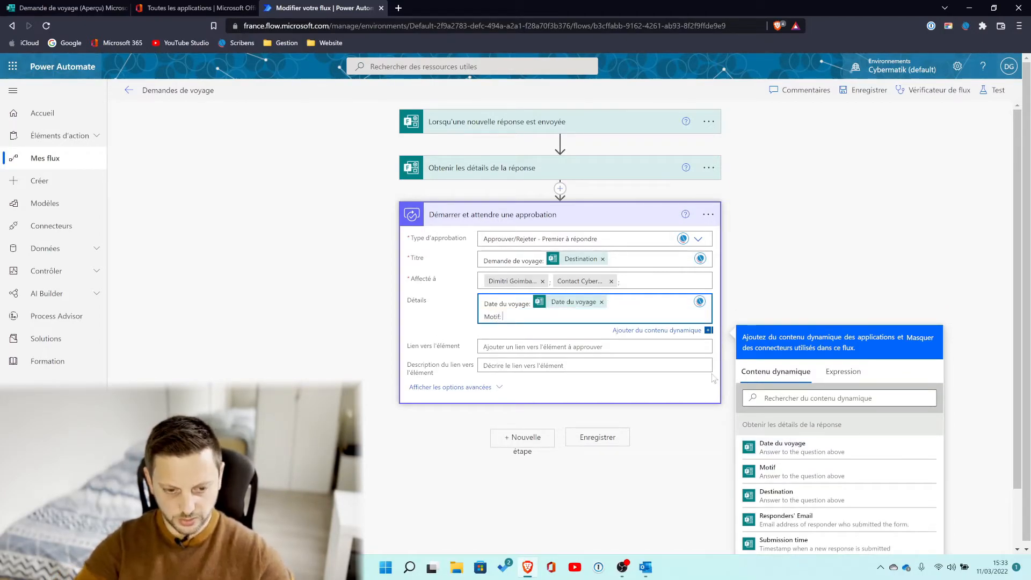
{"action": "type", "text": ":"}
{"action": "left_click", "coordinate": [768, 471]}
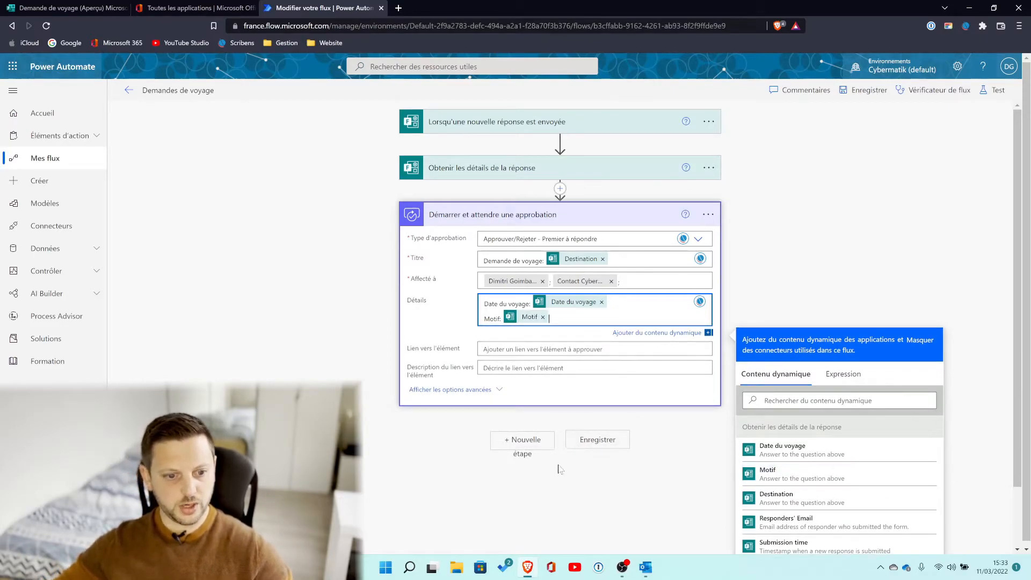
- Leave the approval's item link empty and save the flow
{"action": "left_click", "coordinate": [535, 350]}
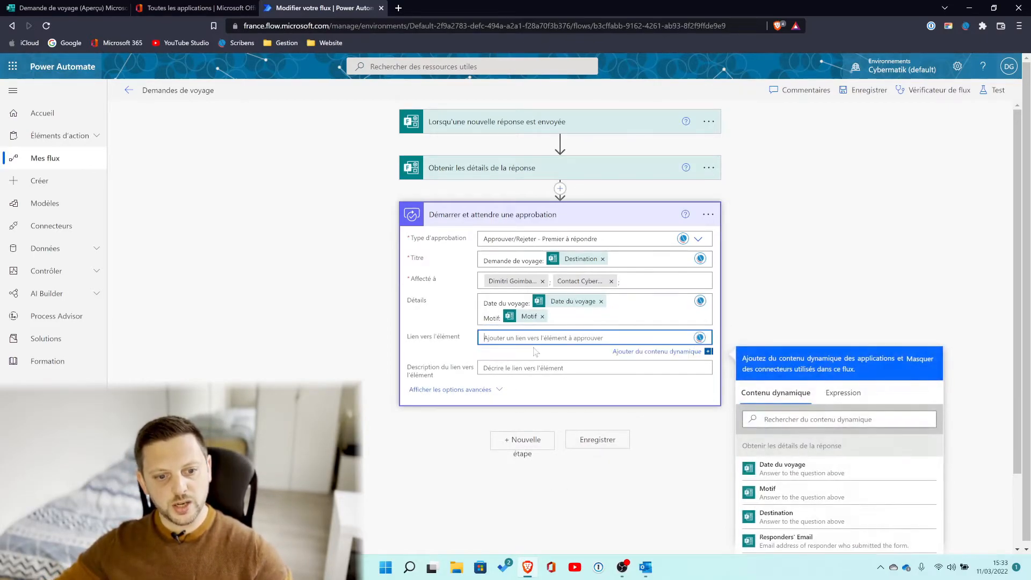
{"action": "scroll", "coordinate": [536, 352], "scroll_direction": "down", "scroll_amount": 2}
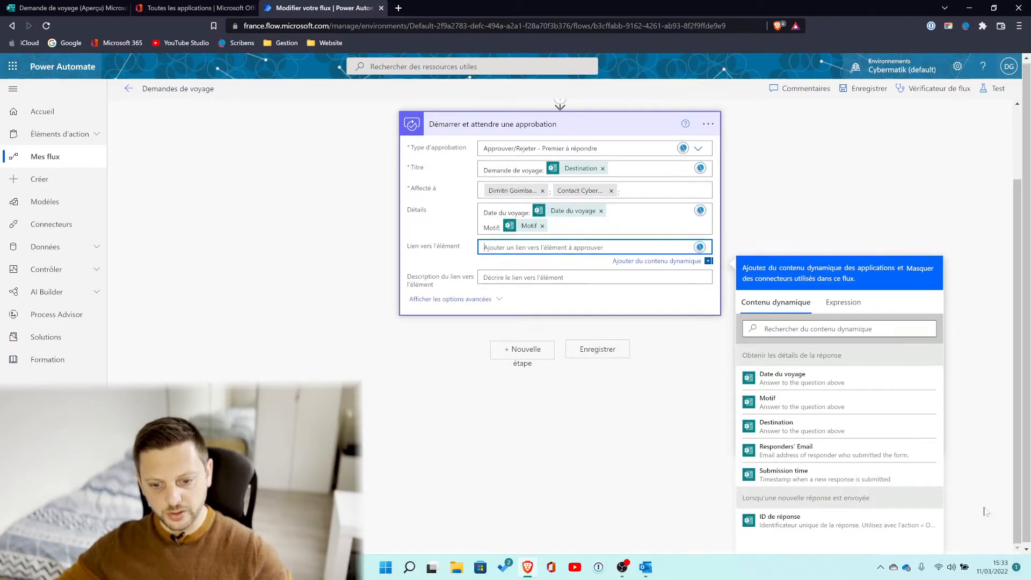
{"action": "scroll", "coordinate": [553, 383], "scroll_direction": "up", "scroll_amount": 2}
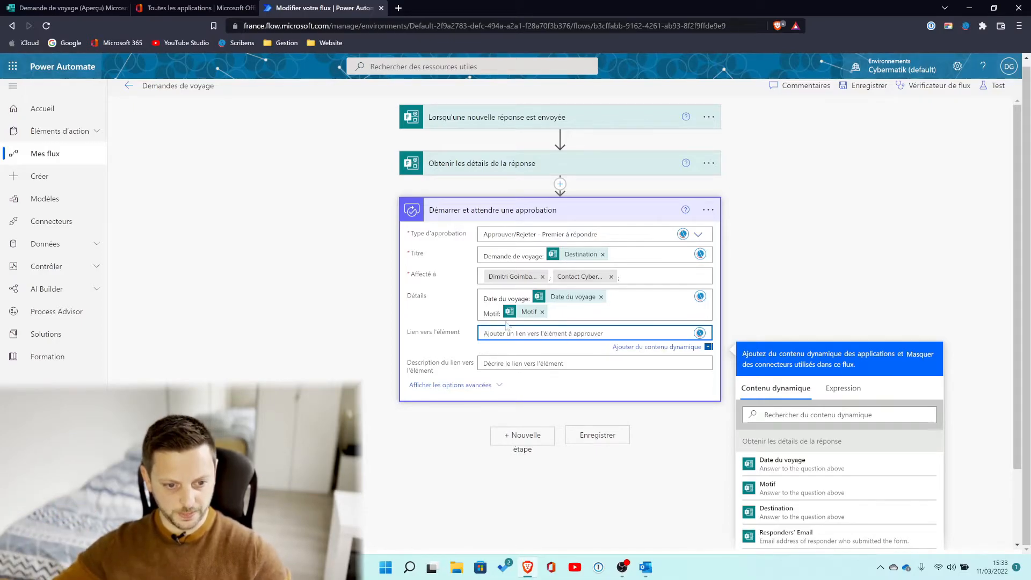
{"action": "left_click", "coordinate": [604, 436]}
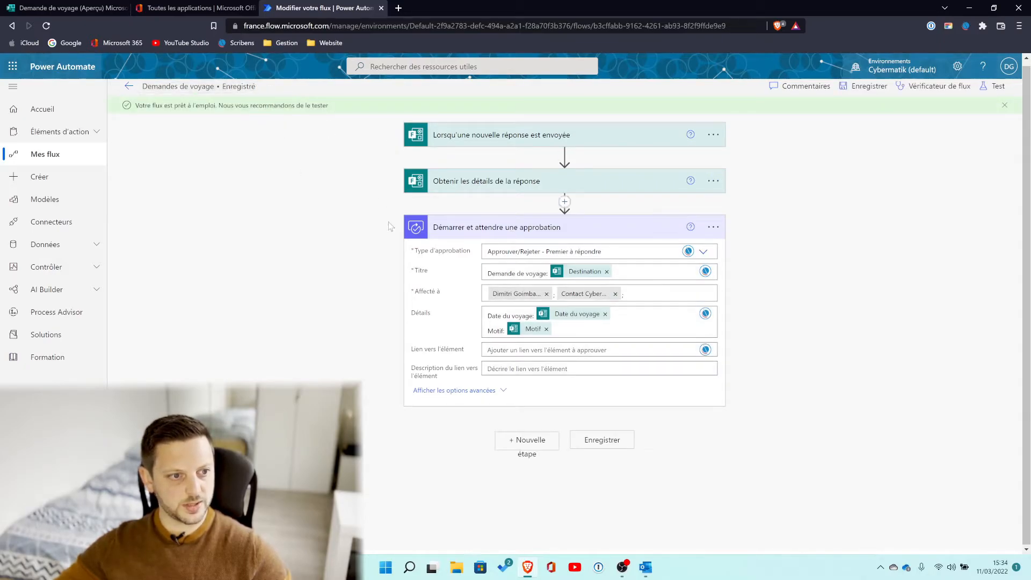
{"action": "left_click", "coordinate": [1009, 67]}
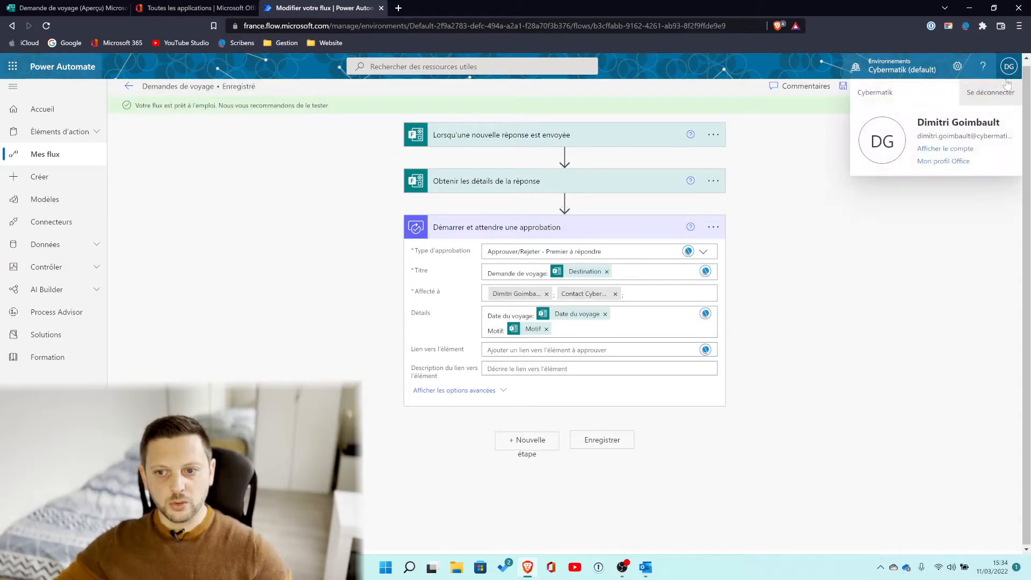
{"action": "left_click", "coordinate": [953, 300]}
- Test the flow automatically with a recently used trigger, reusing the earlier successful run
{"action": "left_click", "coordinate": [997, 86]}
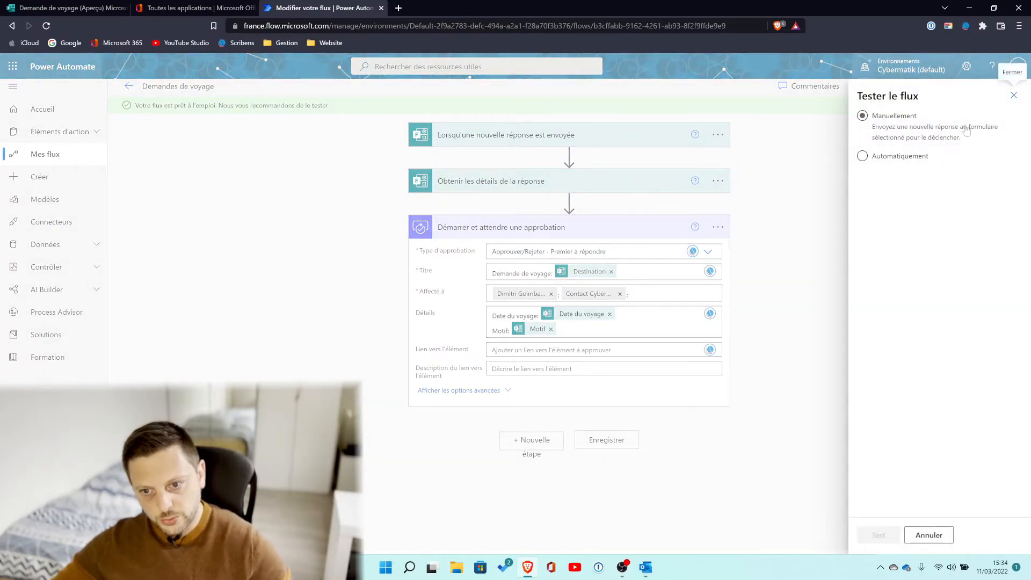
{"action": "left_click", "coordinate": [881, 157]}
{"action": "left_click", "coordinate": [885, 120]}
{"action": "left_click", "coordinate": [885, 157]}
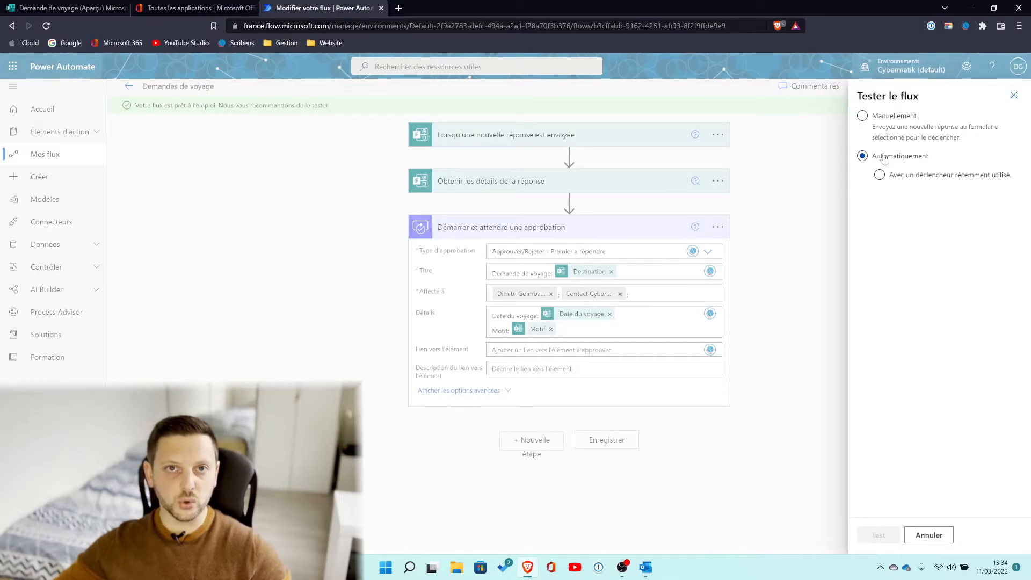
{"action": "left_click", "coordinate": [881, 175]}
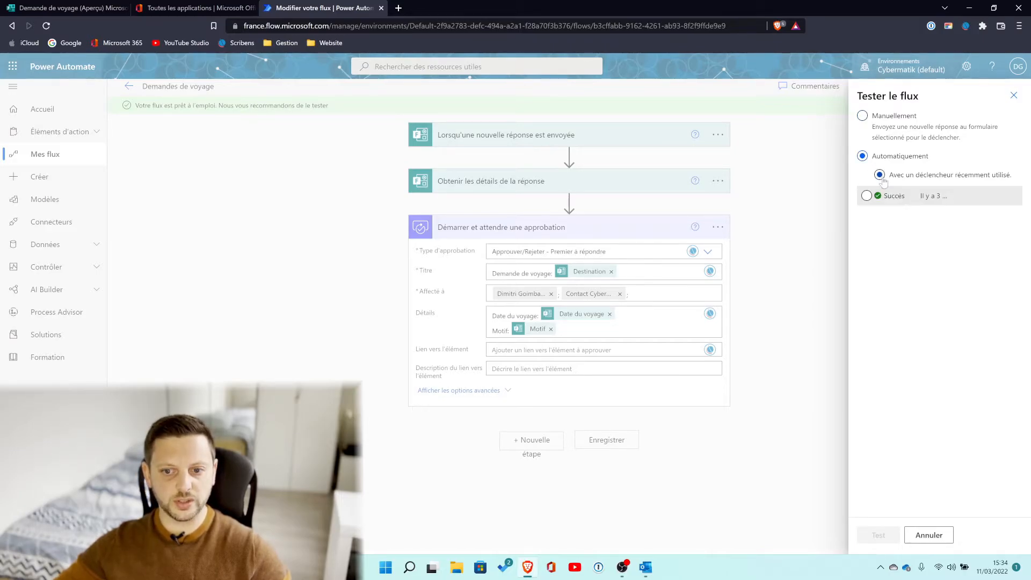
{"action": "left_click", "coordinate": [866, 196]}
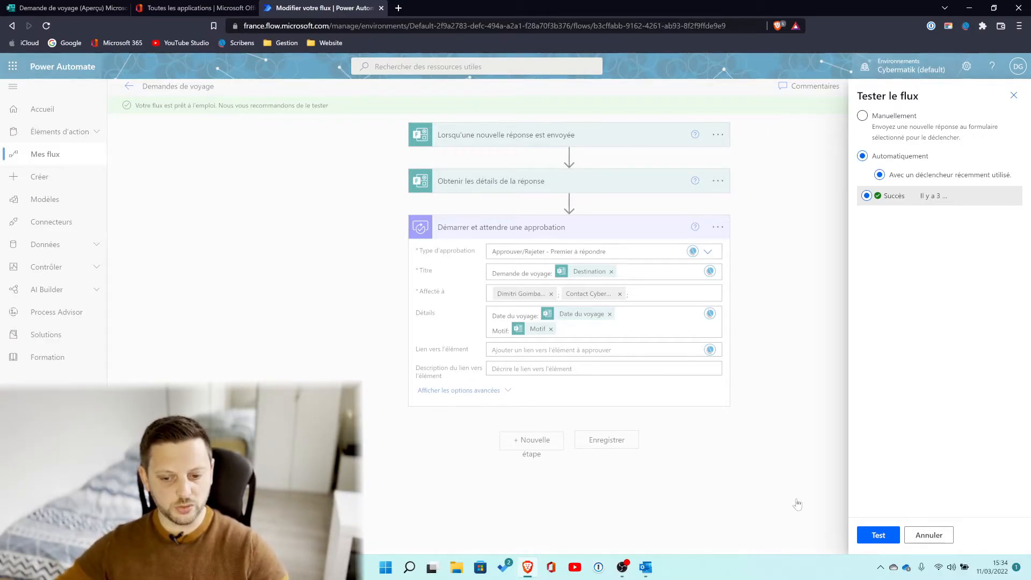
{"action": "left_click", "coordinate": [879, 534]}
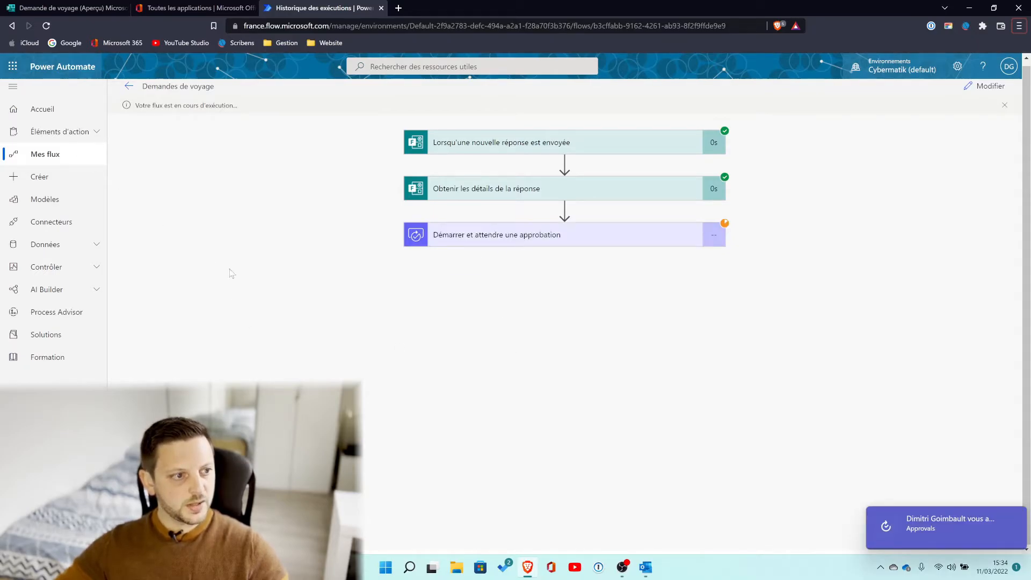
- Dismiss the approval notifications and open the list of received approvals to check for the travel request
{"action": "left_click", "coordinate": [1015, 518]}
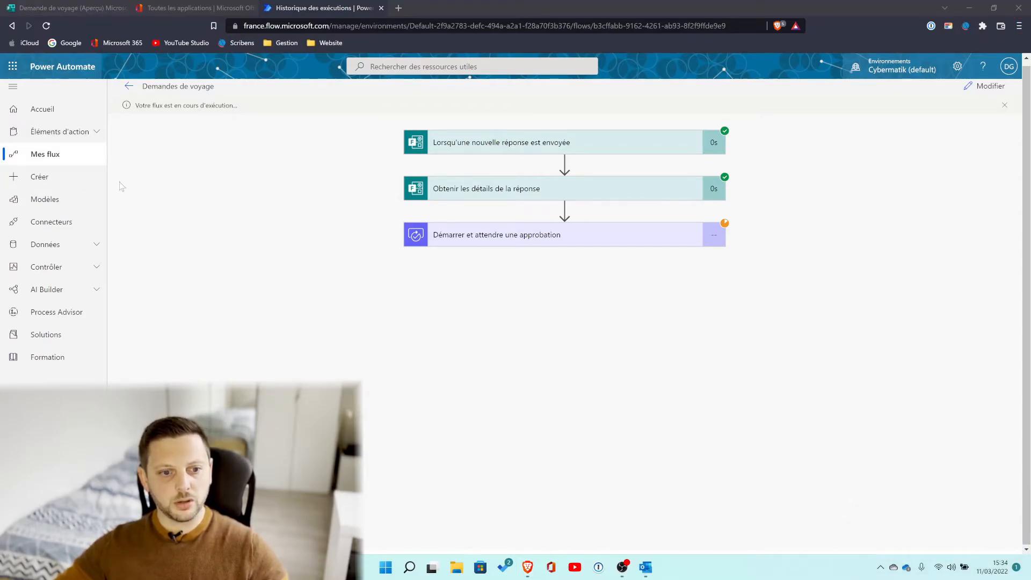
{"action": "left_click", "coordinate": [89, 134]}
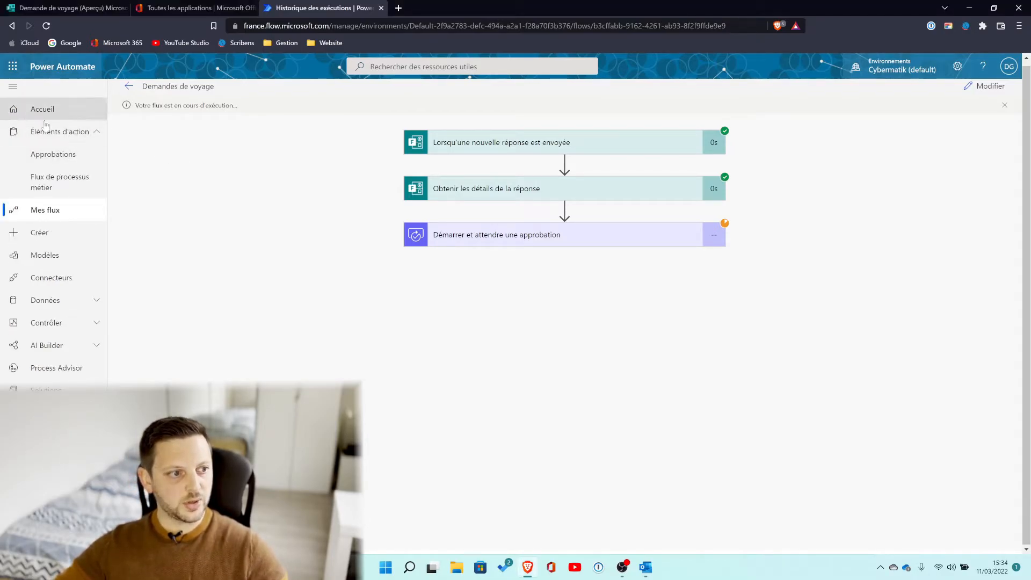
{"action": "left_click", "coordinate": [54, 155]}
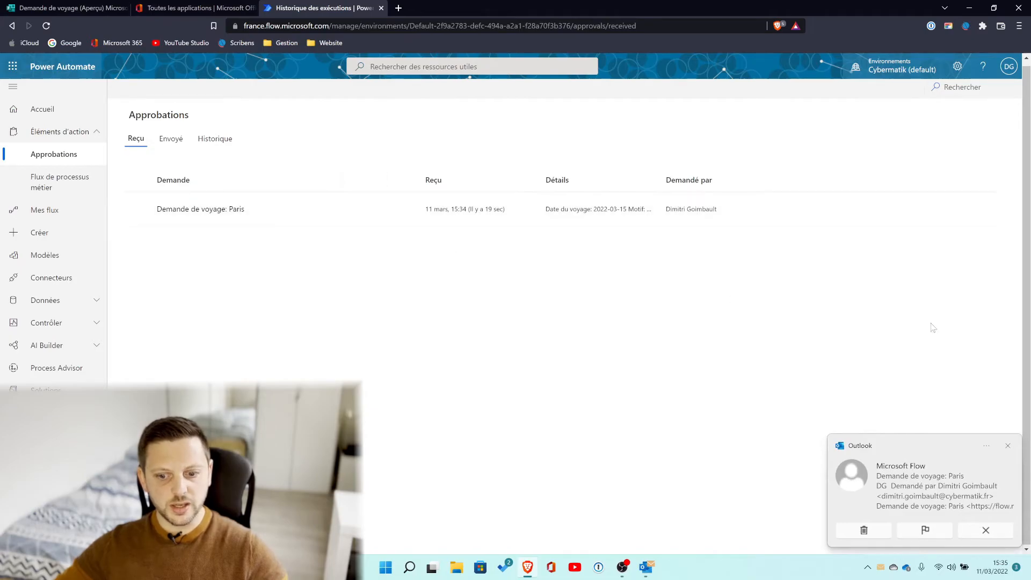
{"action": "left_click", "coordinate": [1008, 447]}
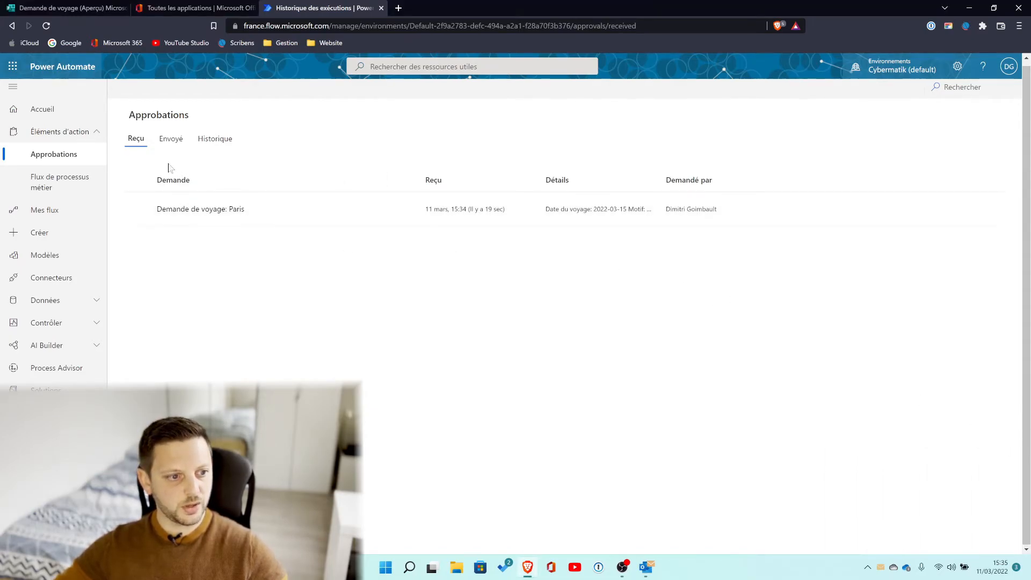
- Review the sent, received and historical approval lists in Power Automate for the Paris travel request
{"action": "left_click", "coordinate": [175, 145]}
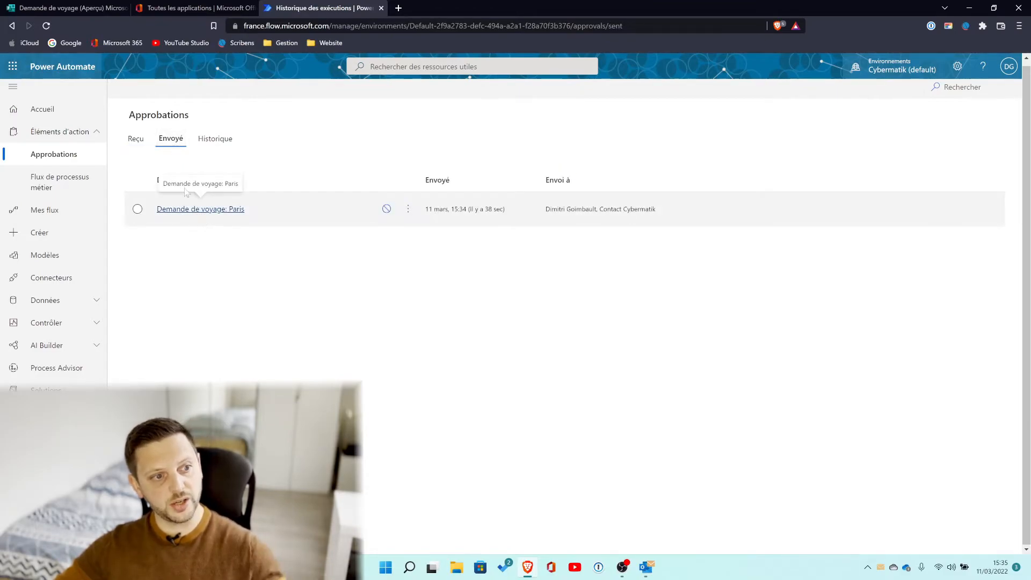
{"action": "left_click", "coordinate": [137, 141]}
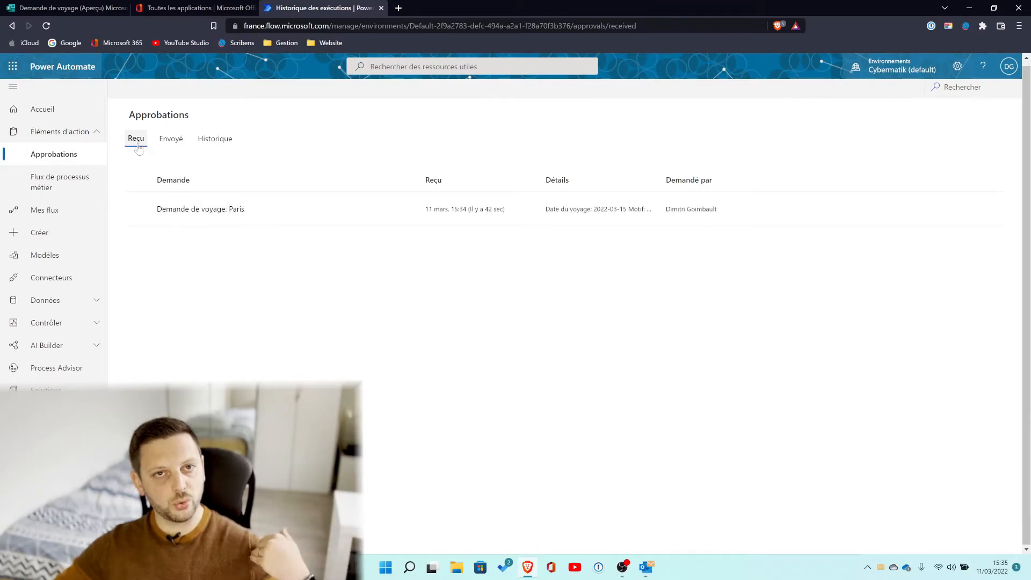
{"action": "left_click", "coordinate": [178, 143]}
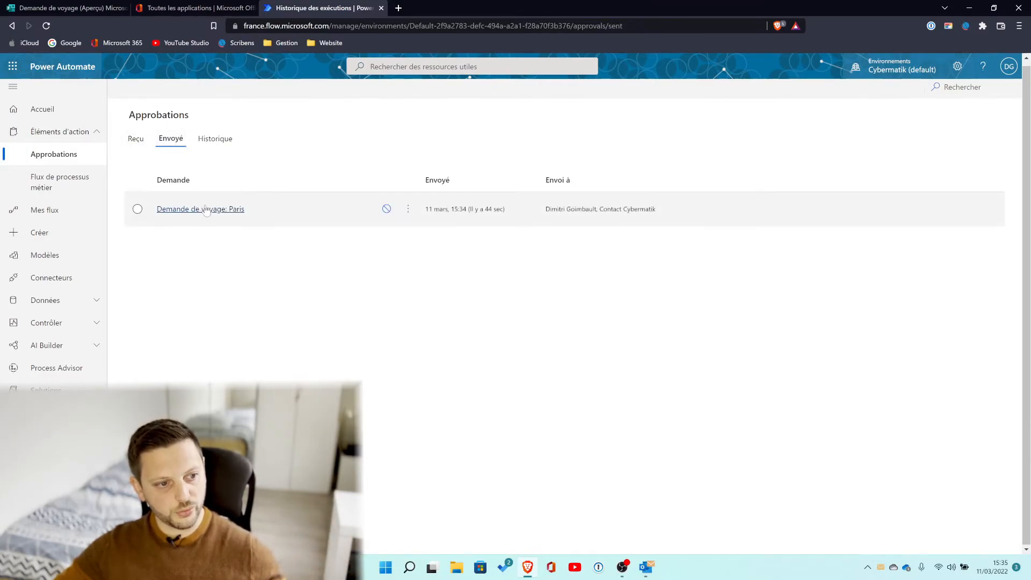
{"action": "left_click", "coordinate": [213, 140]}
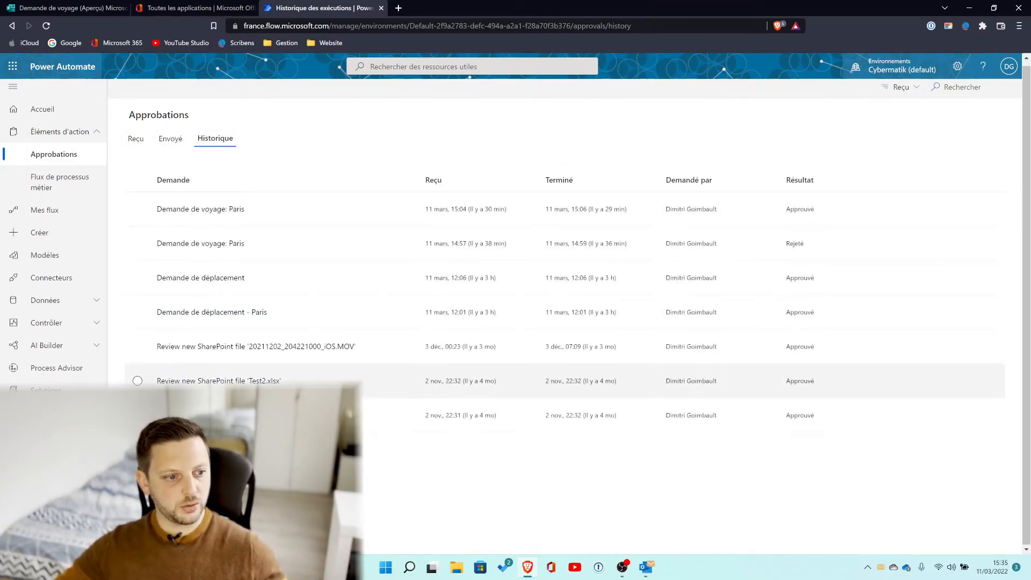
{"action": "left_click", "coordinate": [136, 138]}
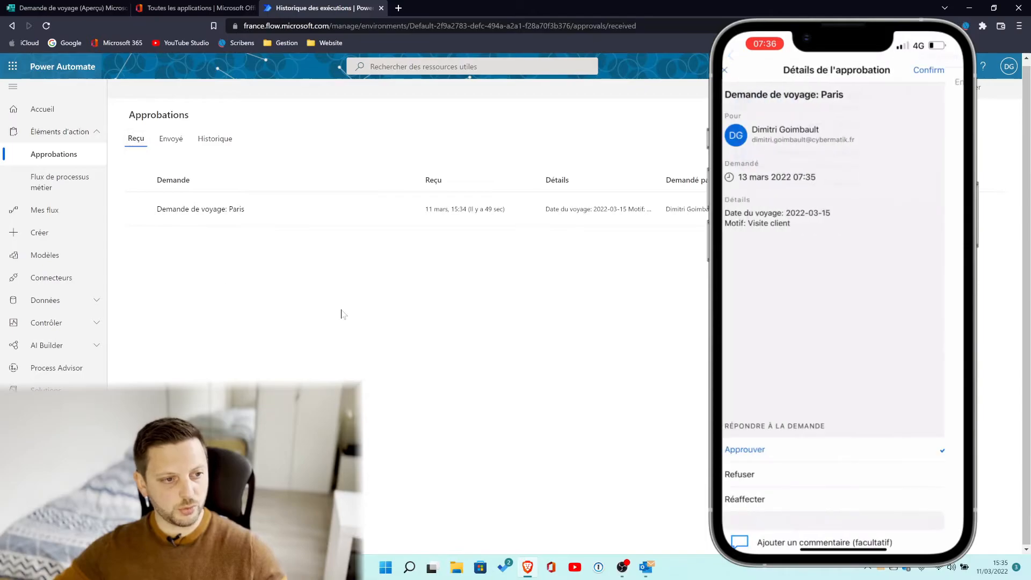
- Switch to Microsoft Teams, view the pending Paris travel request's approval details from the activity feed, and close them
{"action": "left_click", "coordinate": [386, 567]}
{"action": "left_click", "coordinate": [490, 341]}
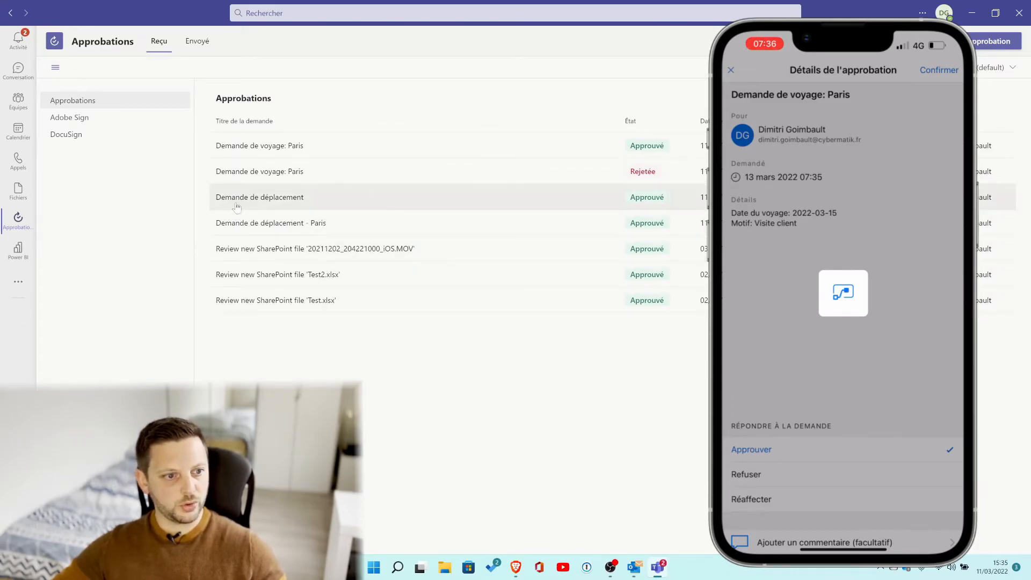
{"action": "left_click", "coordinate": [24, 45]}
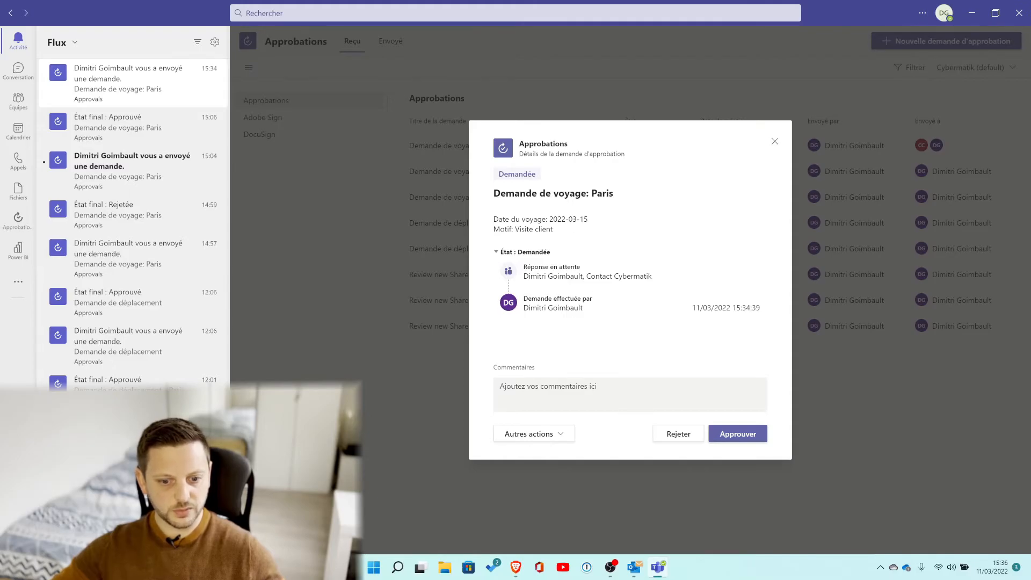
{"action": "left_click", "coordinate": [774, 141]}
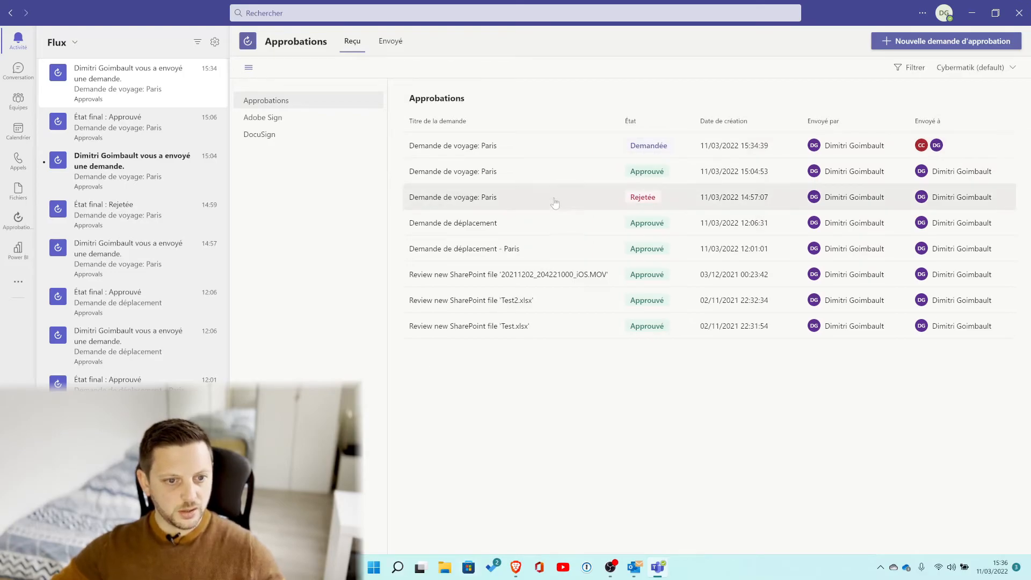
{"action": "left_click", "coordinate": [531, 145]}
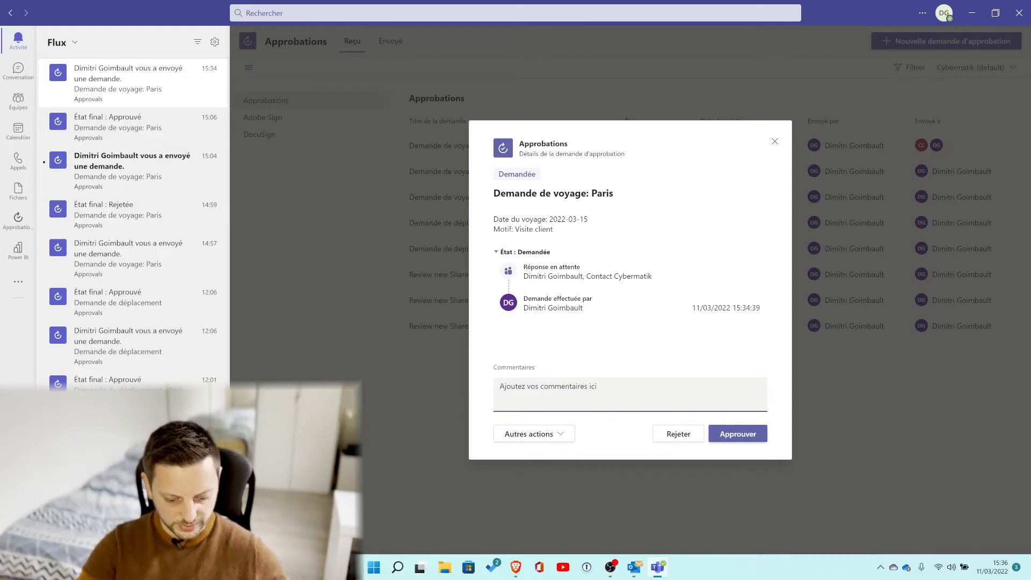
{"action": "type", "text": "OK, nok"}
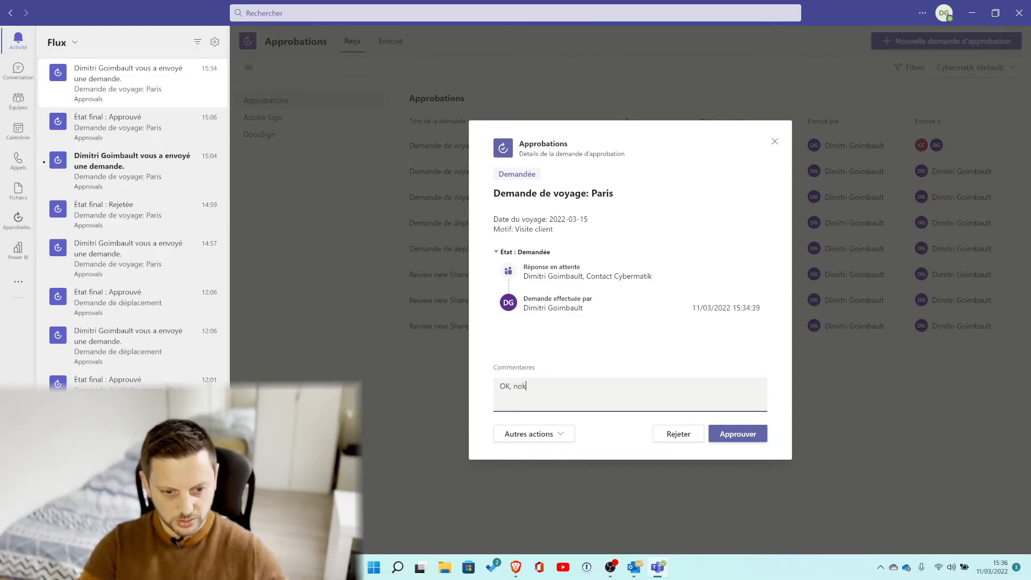
{"action": "type", "text": "."}
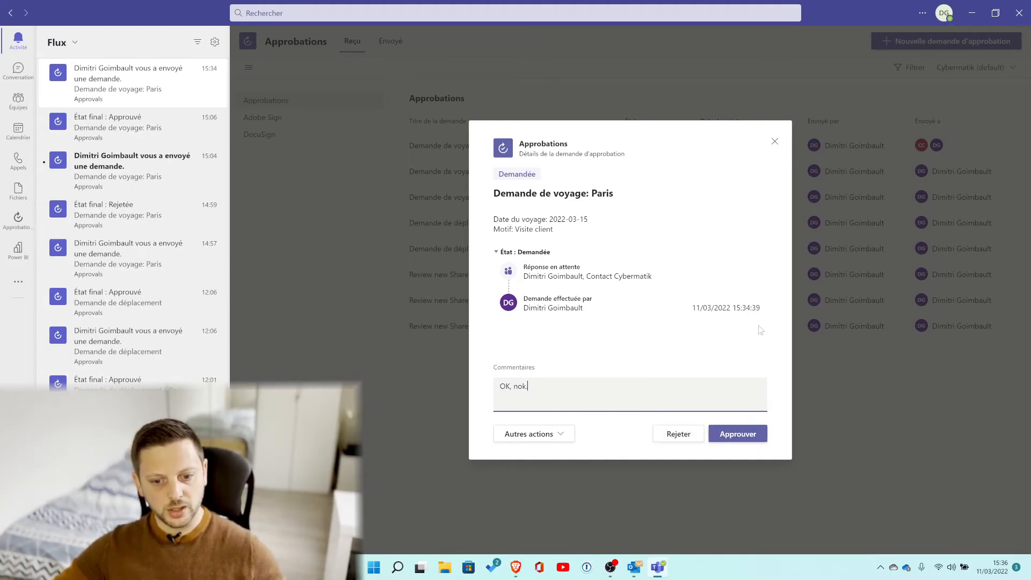
{"action": "left_click", "coordinate": [773, 143]}
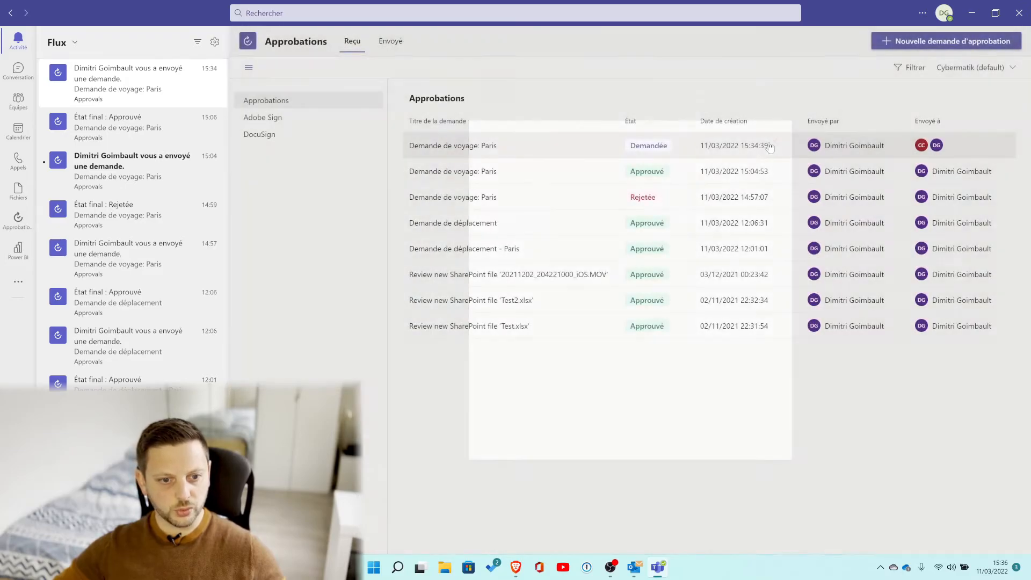
- Switch to Outlook and compare the Paris travel request's approval e-mails in the personal and contact mailboxes
{"action": "left_click", "coordinate": [636, 570]}
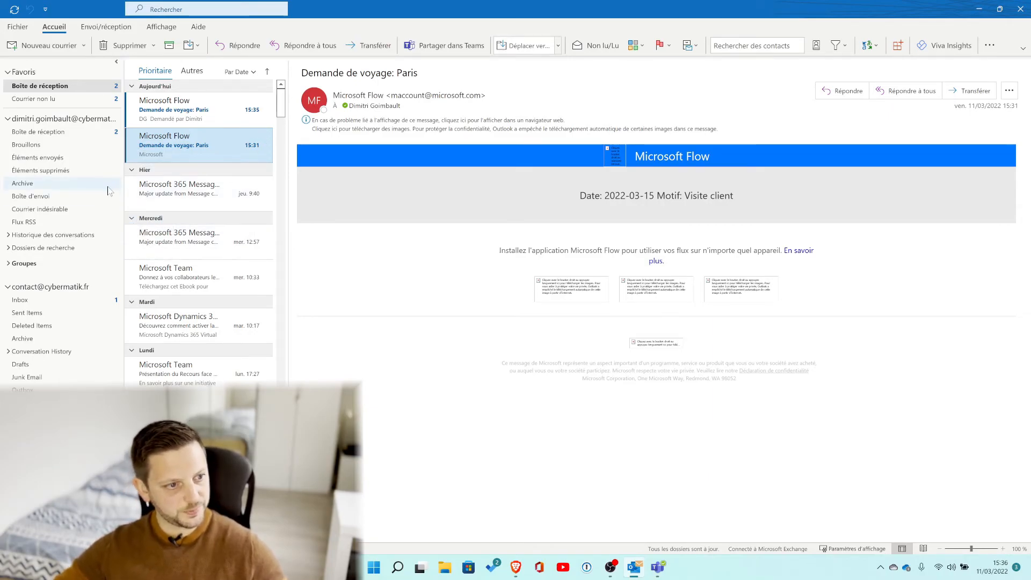
{"action": "left_click", "coordinate": [231, 119]}
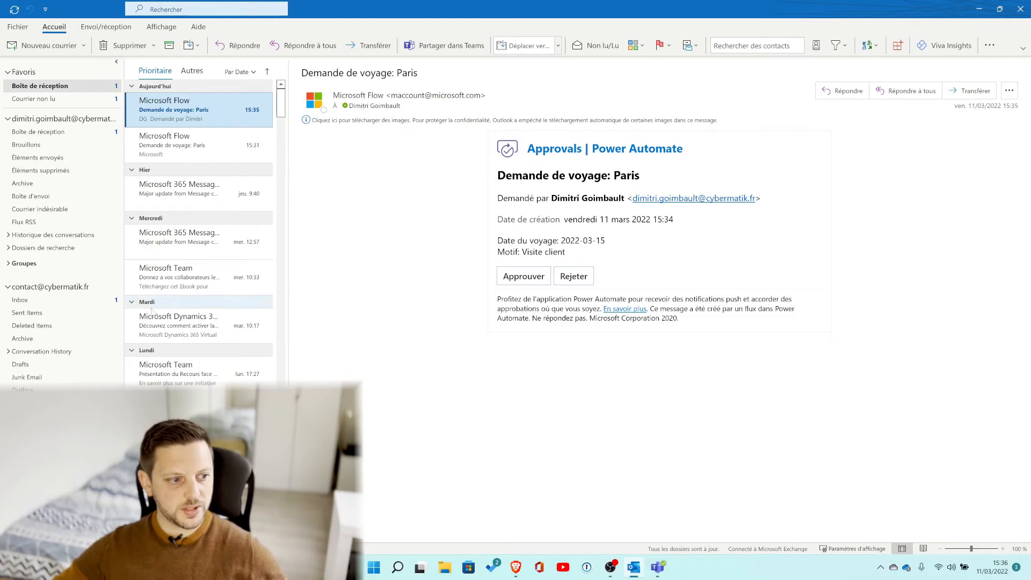
{"action": "left_click", "coordinate": [35, 305]}
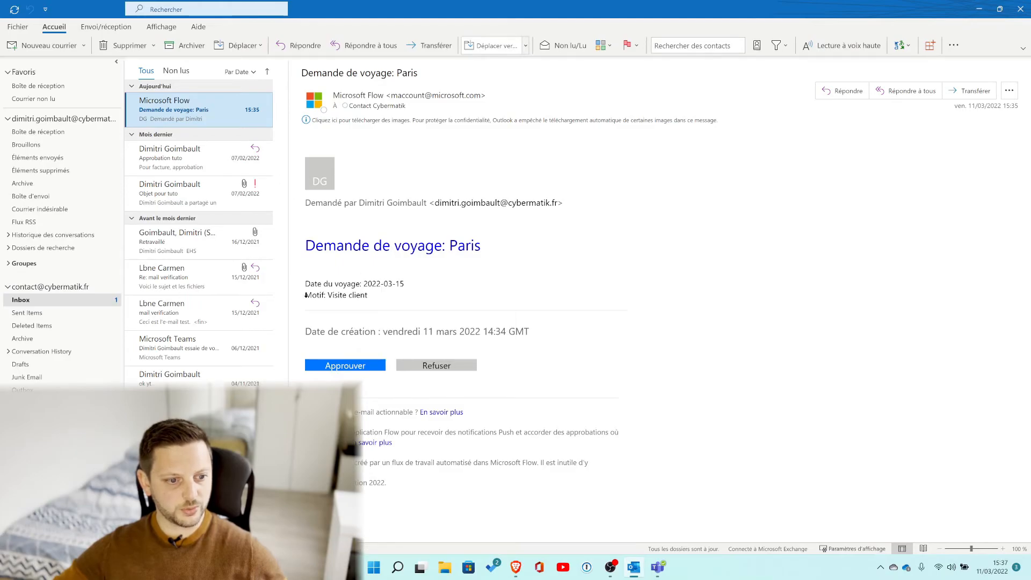
- Approve the Paris travel request from the approval e-mail in the personal mailbox with the comment "OK pour moi."
{"action": "left_click", "coordinate": [54, 132]}
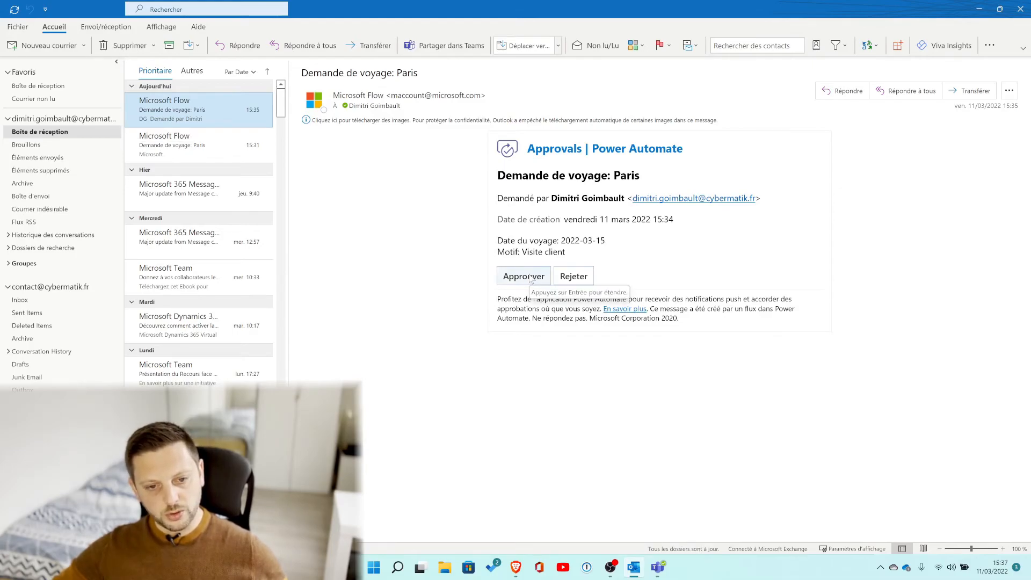
{"action": "left_click", "coordinate": [524, 276]}
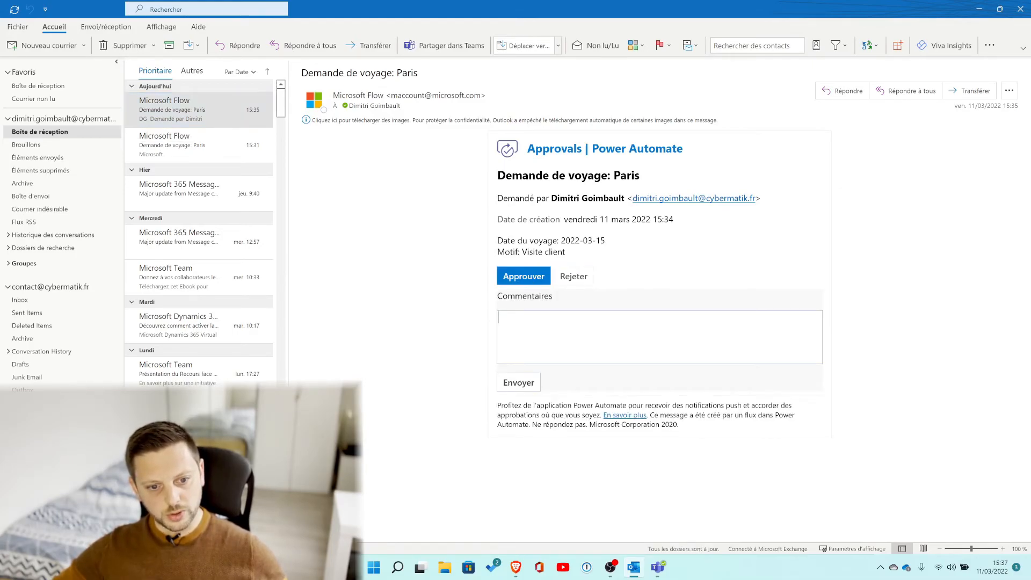
{"action": "type", "text": "OK p"}
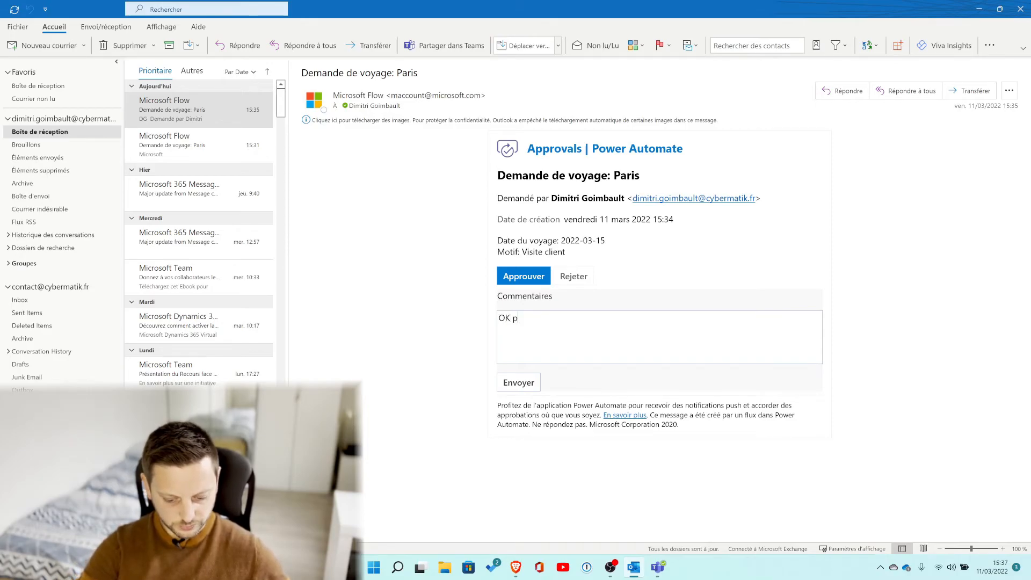
{"action": "type", "text": "our moi."}
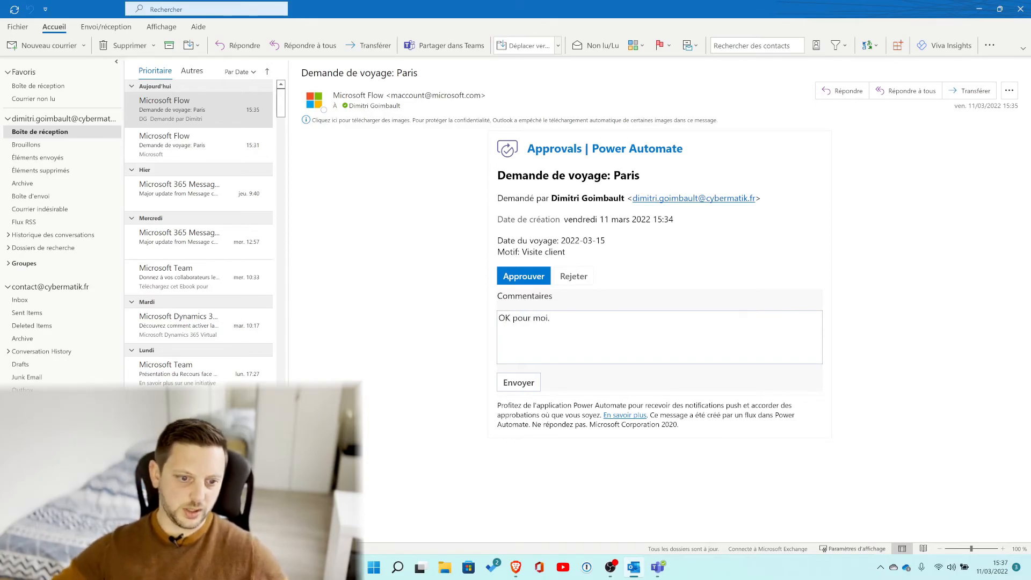
{"action": "left_click", "coordinate": [517, 381]}
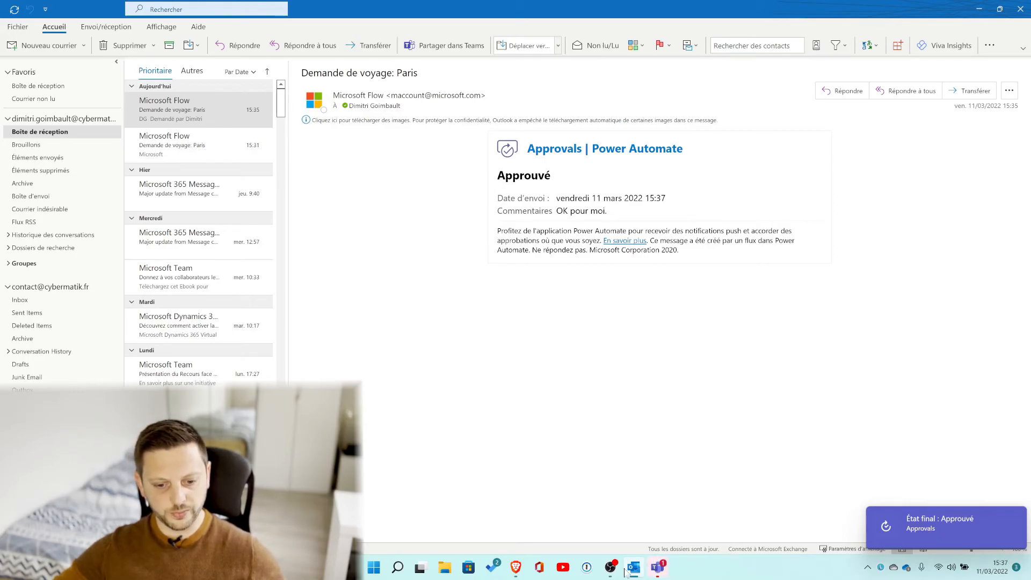
- Switch to Microsoft Teams, examine the Paris travel request's final status and response details, and minimize Teams
{"action": "left_click", "coordinate": [658, 567]}
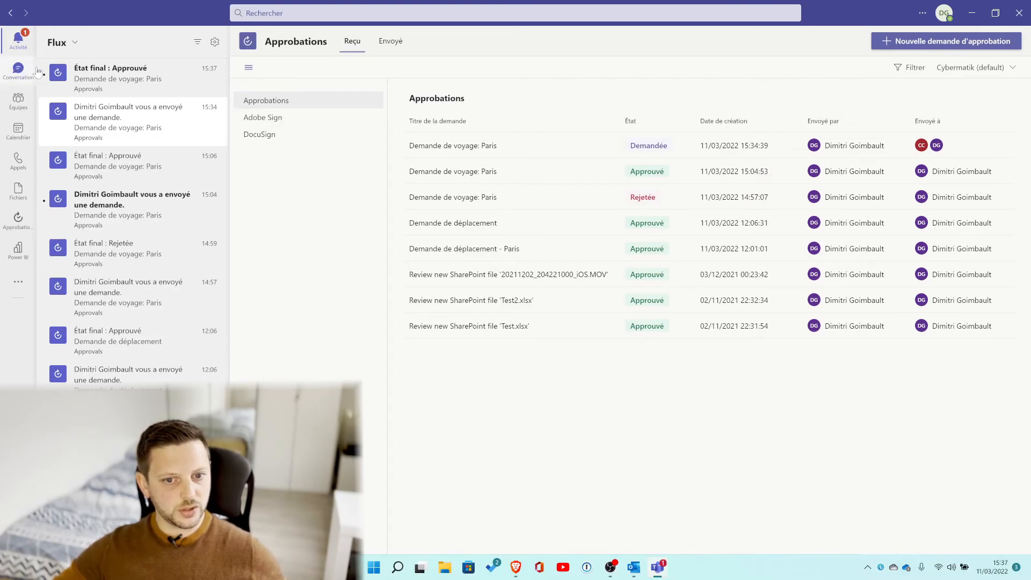
{"action": "left_click", "coordinate": [18, 70]}
{"action": "left_click", "coordinate": [19, 41]}
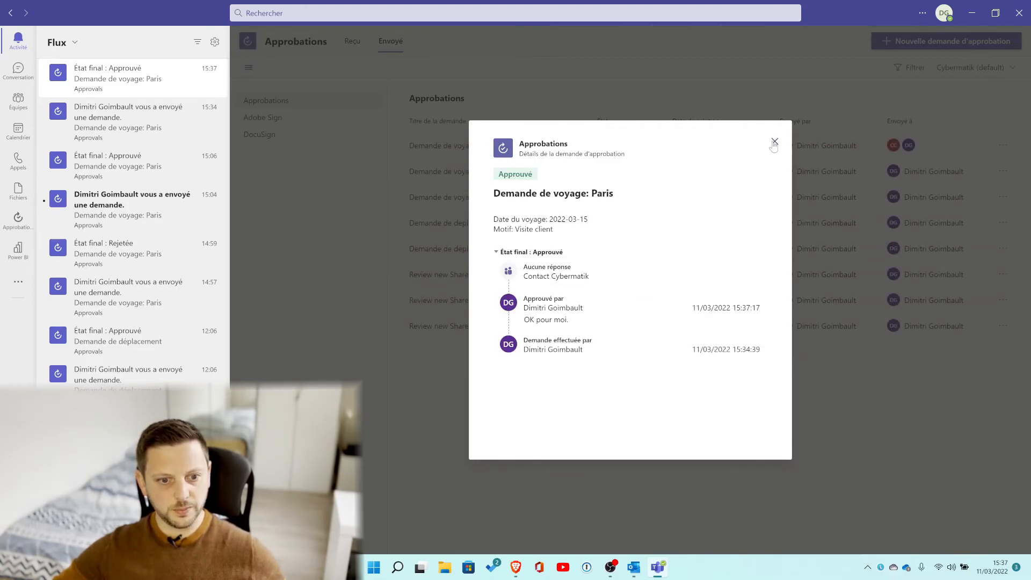
{"action": "left_click", "coordinate": [774, 144]}
{"action": "left_click", "coordinate": [543, 146]}
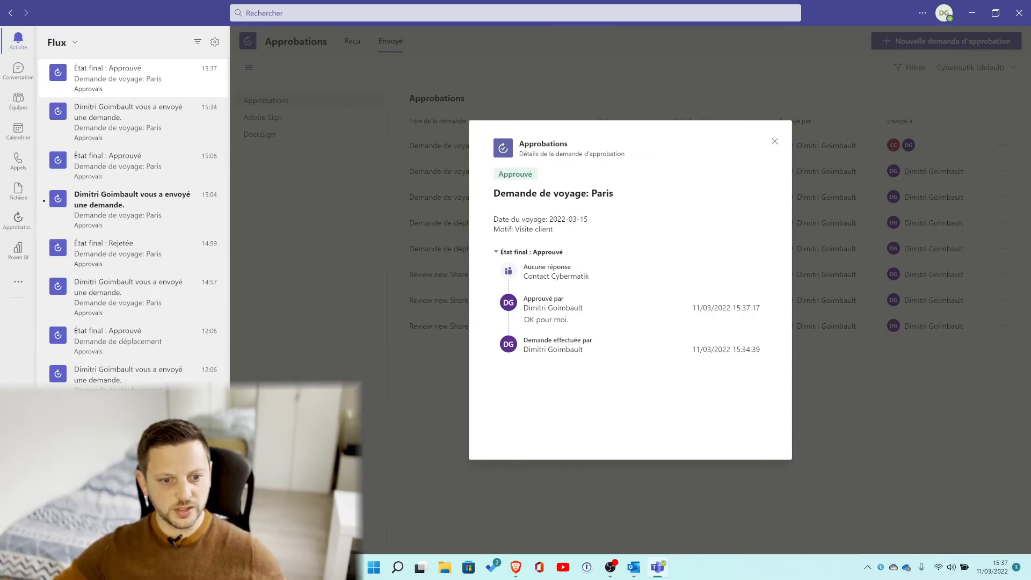
{"action": "left_click", "coordinate": [775, 141]}
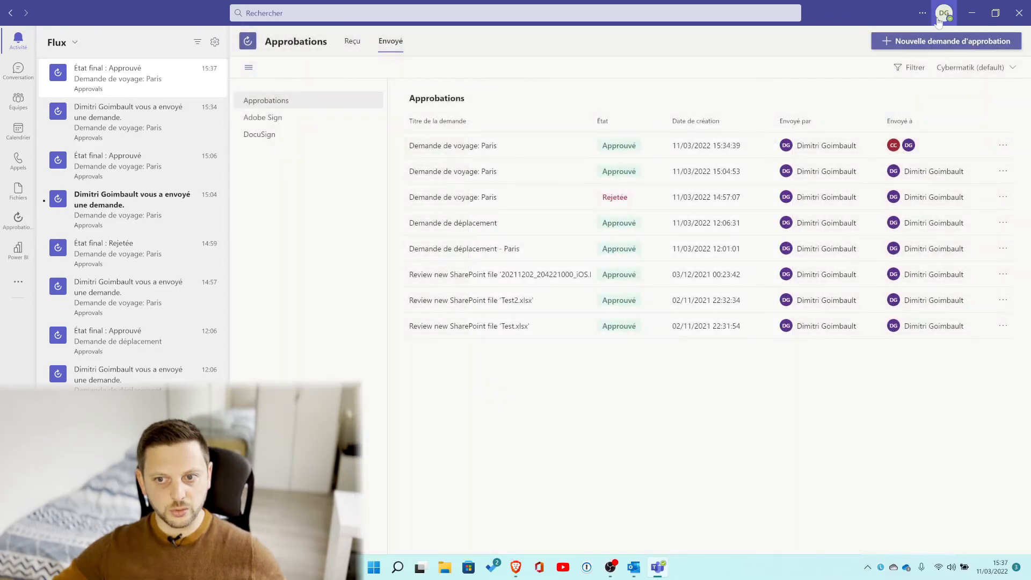
{"action": "left_click", "coordinate": [972, 12]}
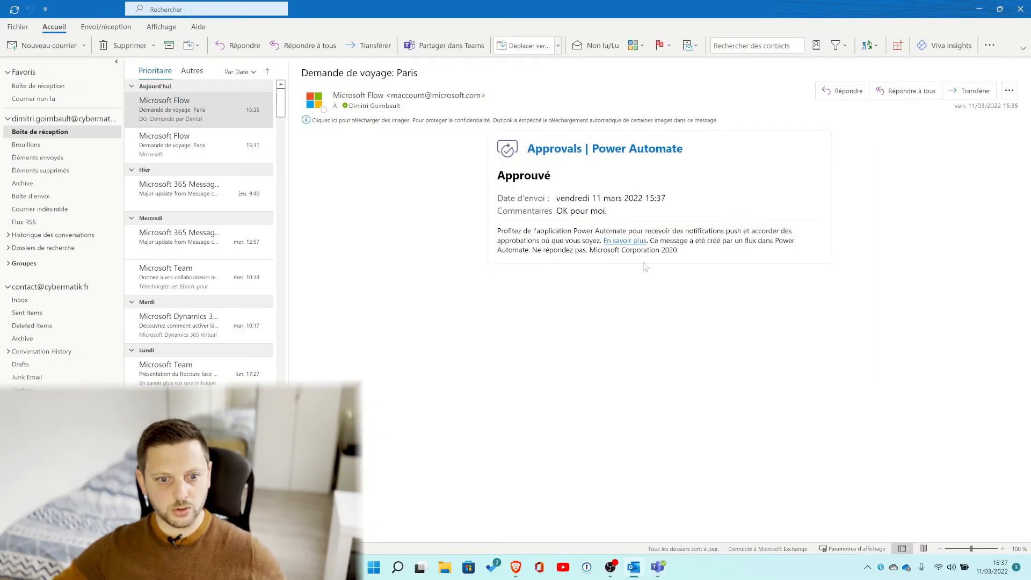
- Return to Power Automate in the browser, recheck the Paris request in the received approvals, and close its response pane
{"action": "left_click", "coordinate": [515, 572]}
{"action": "left_click", "coordinate": [213, 9]}
{"action": "left_click", "coordinate": [304, 7]}
{"action": "left_click", "coordinate": [239, 209]}
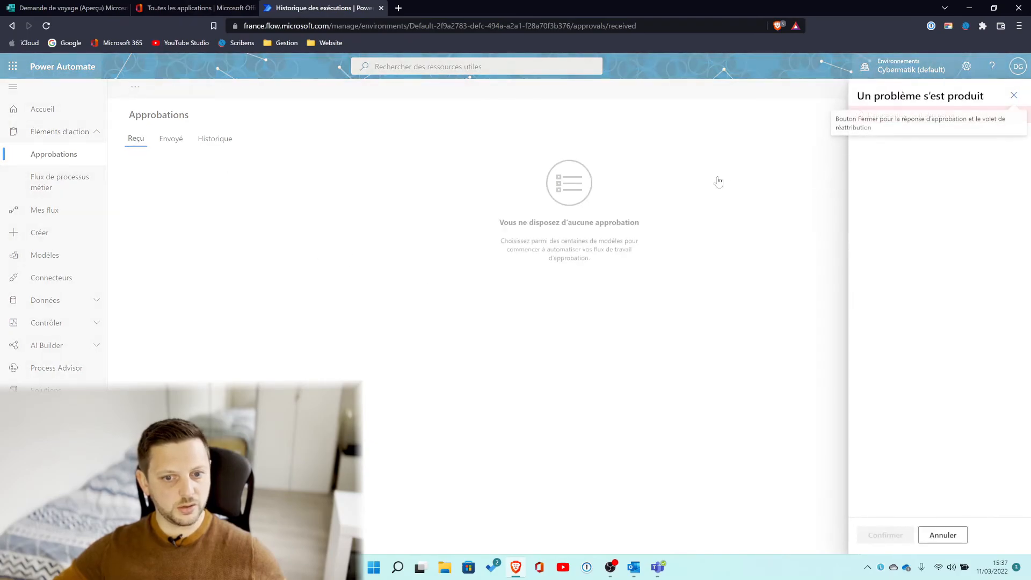
{"action": "left_click", "coordinate": [1014, 95]}
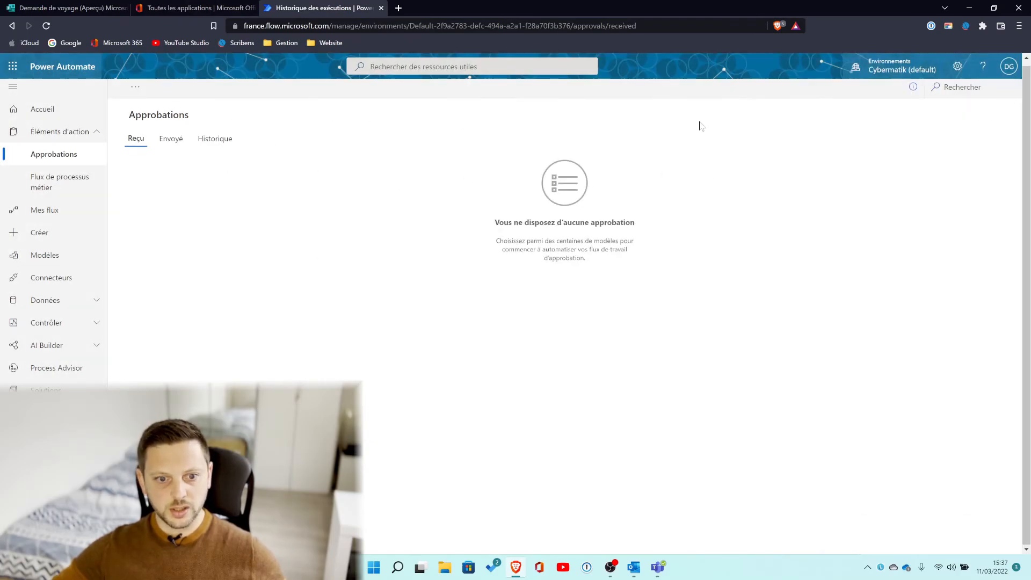
- Open the Demandes de voyage flow from the user's own flows for editing
{"action": "left_click", "coordinate": [45, 209]}
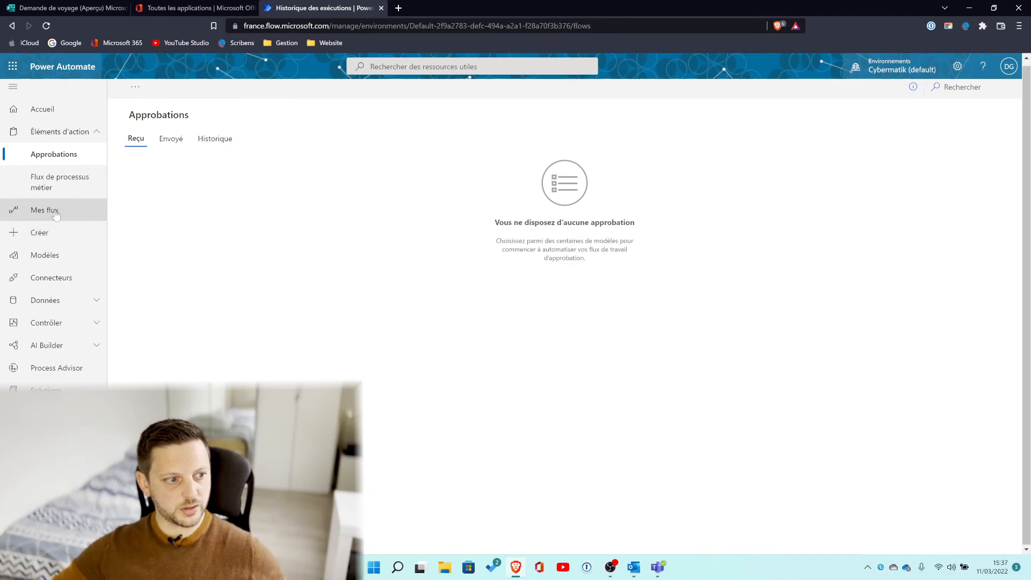
{"action": "left_click", "coordinate": [218, 214]}
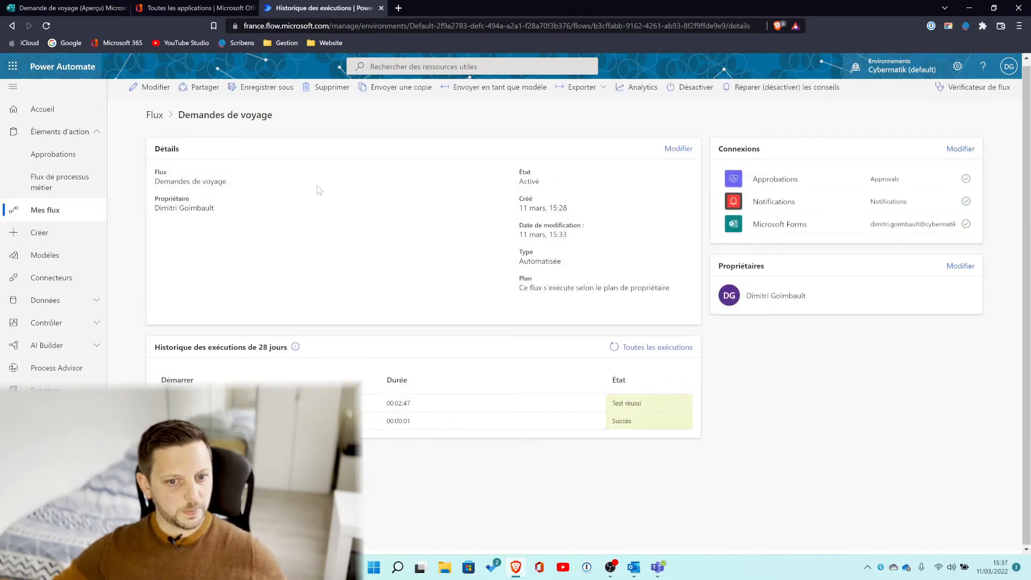
{"action": "left_click", "coordinate": [149, 88]}
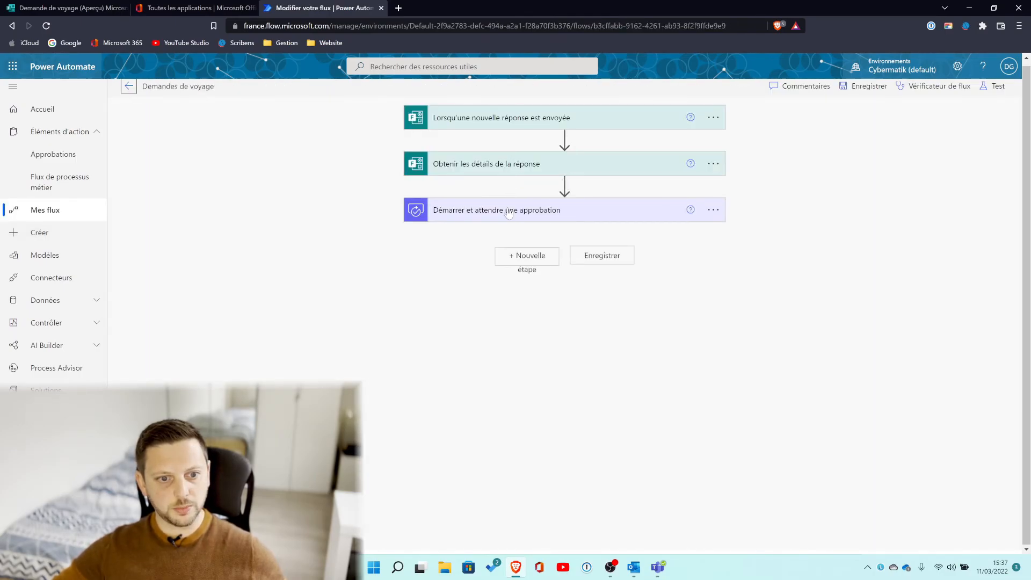